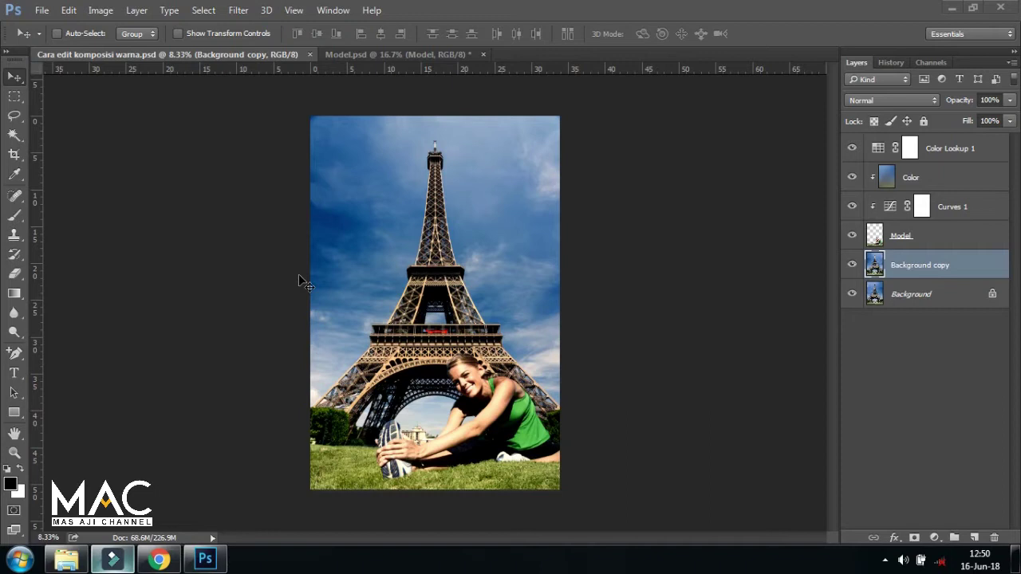
Browse the project folder to inspect the Model and Background photos.
click(66, 559)
click(446, 231)
click(468, 137)
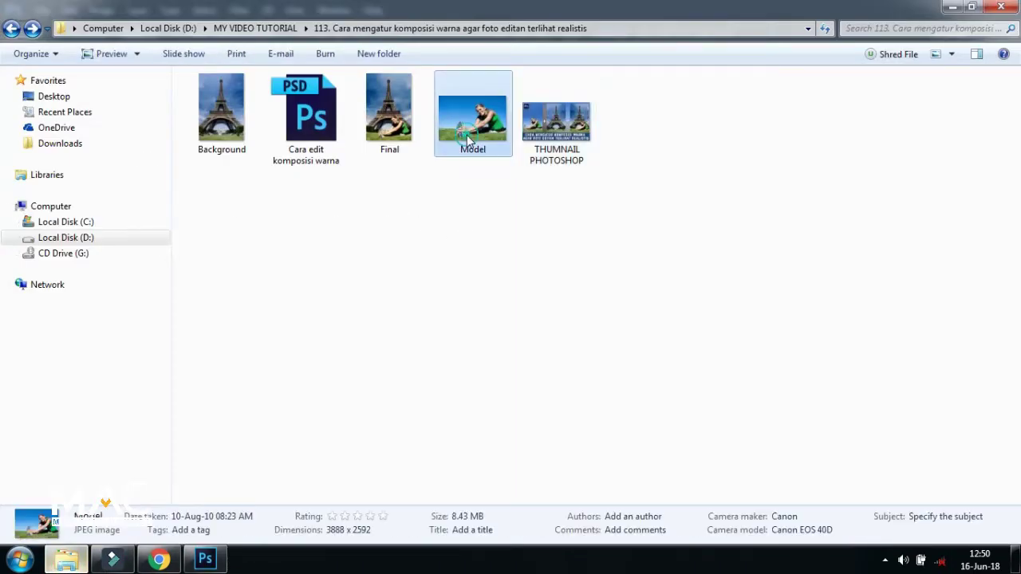
click(230, 138)
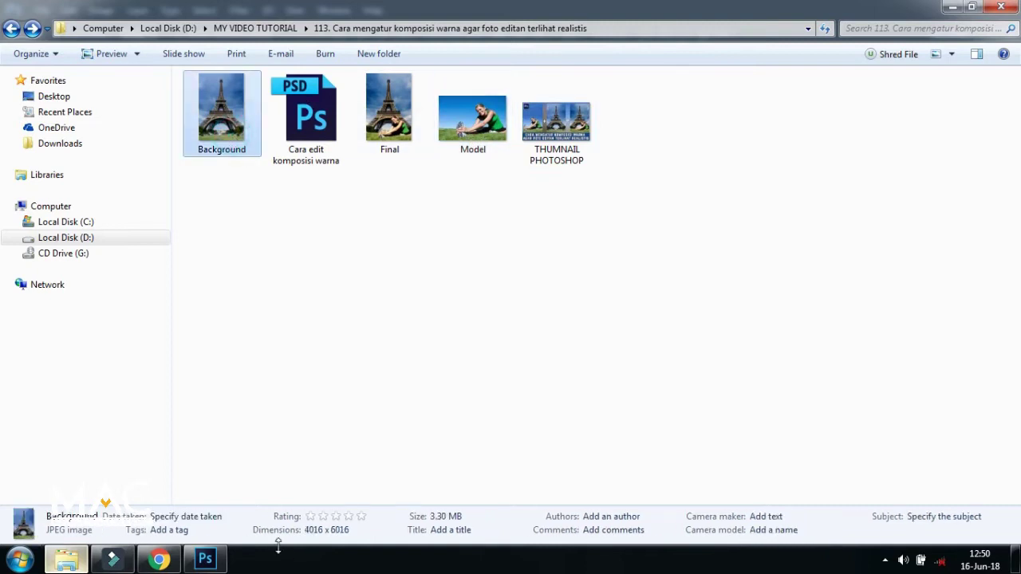
click(210, 563)
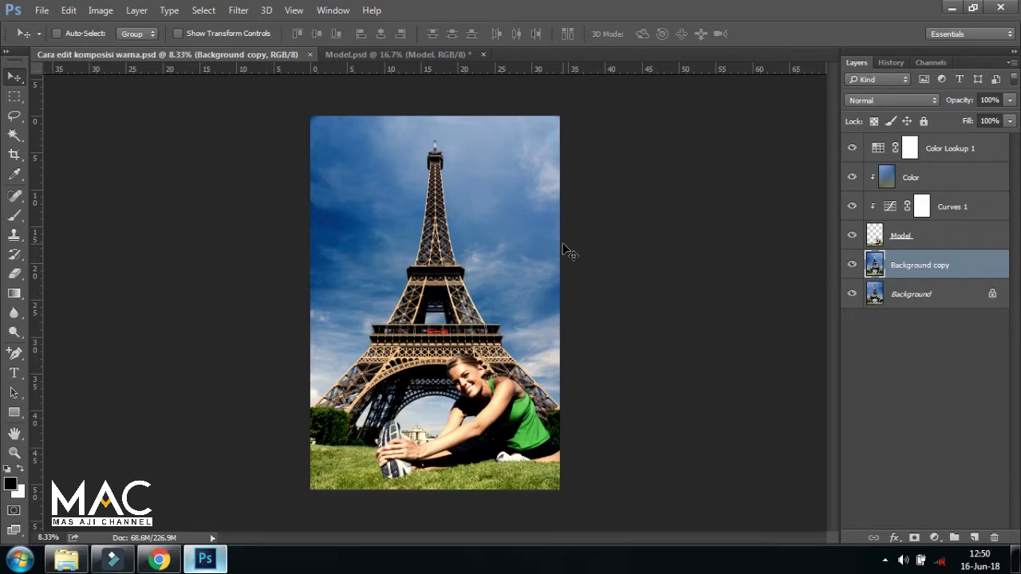
Zoom in on the composite and look over its Background and Model layers.
key(ctrl+plus)
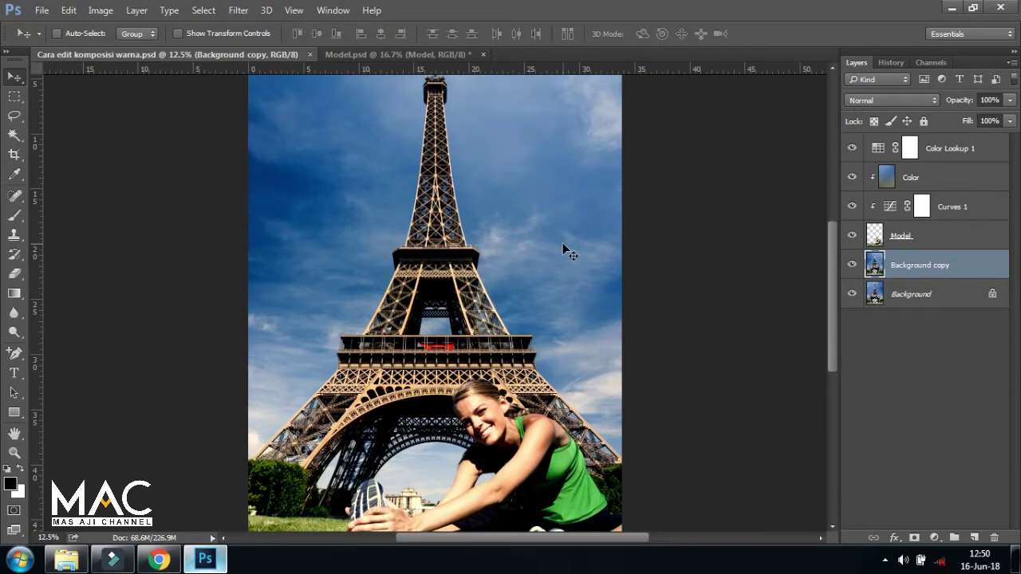
click(835, 262)
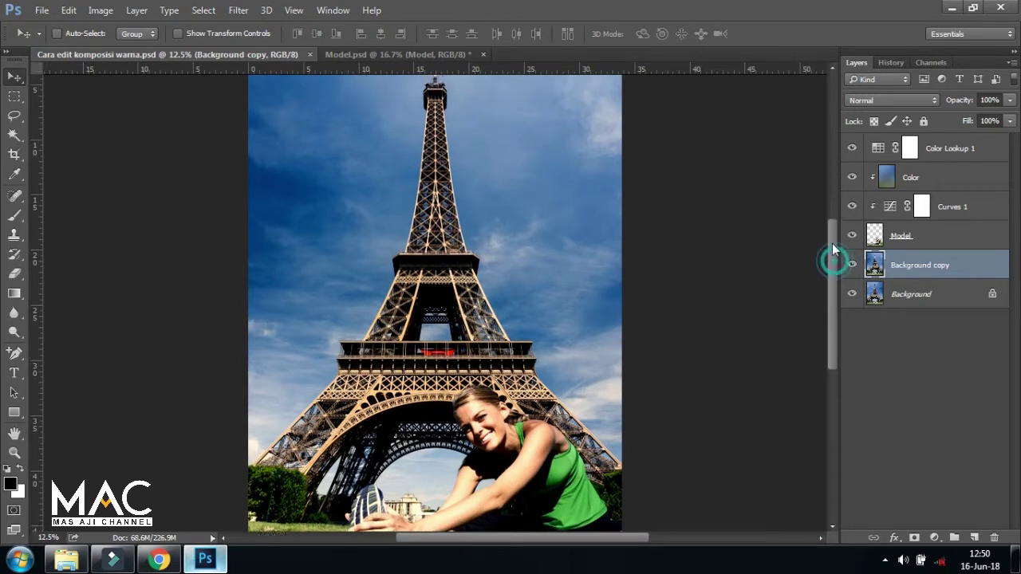
drag(832, 243, 850, 305)
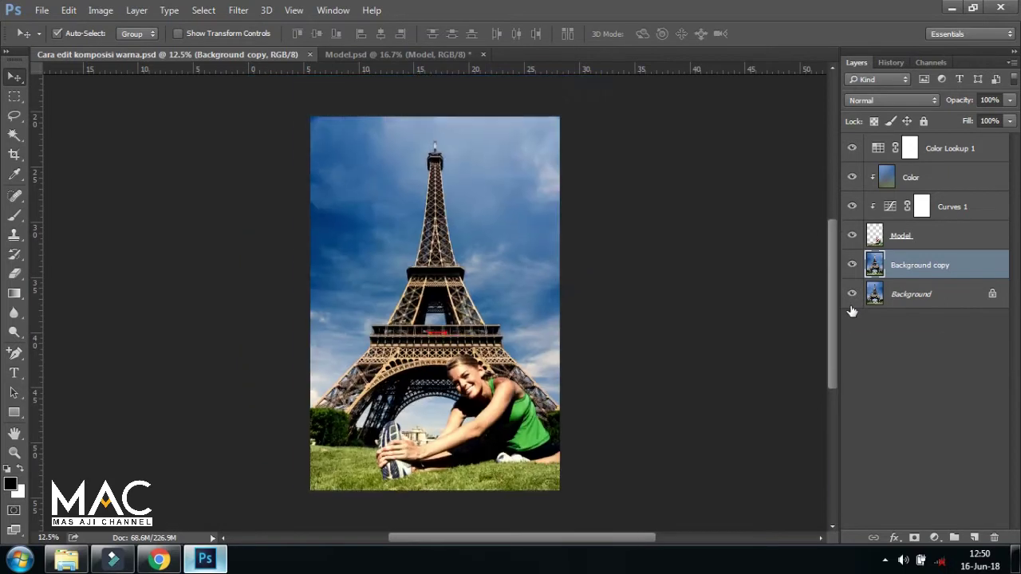
click(918, 301)
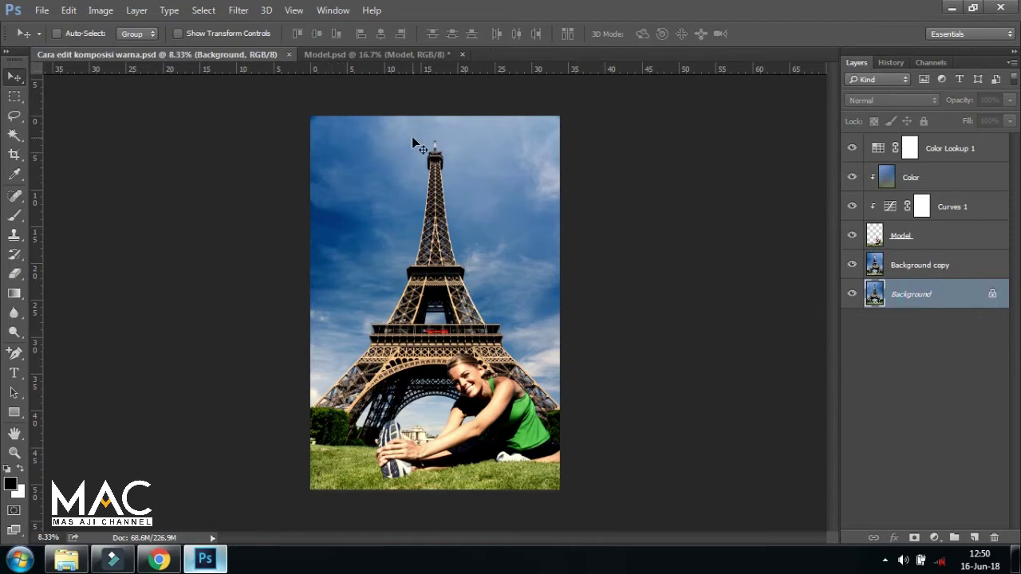
click(924, 240)
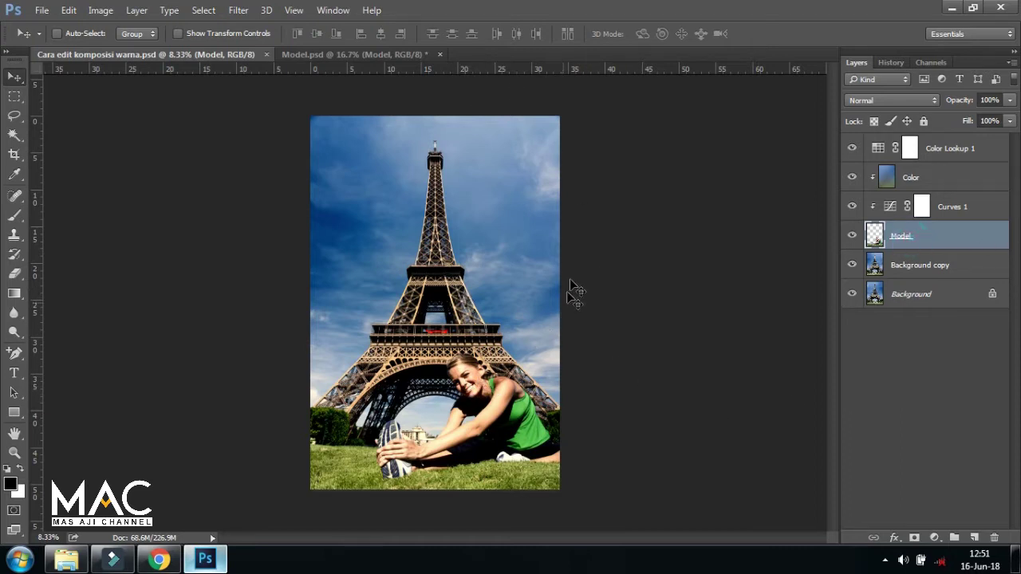
click(912, 296)
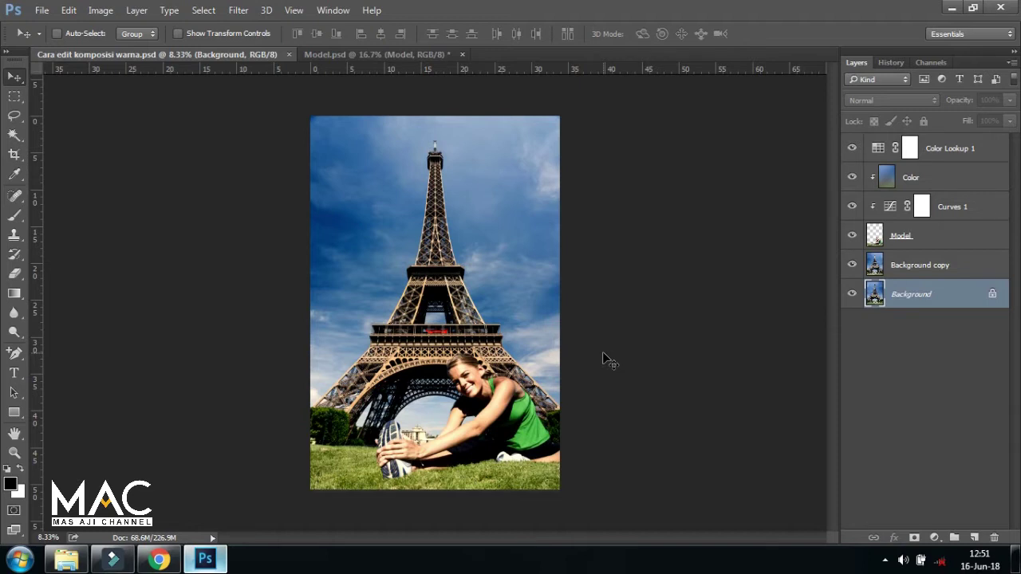
Check the YouTube channel page, then close the finished composite document.
click(159, 560)
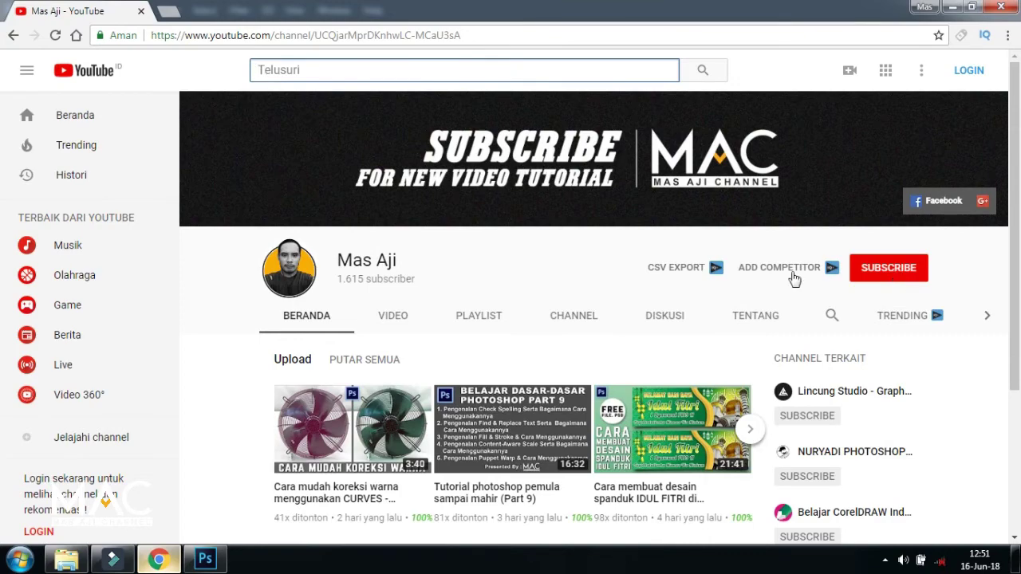
click(205, 558)
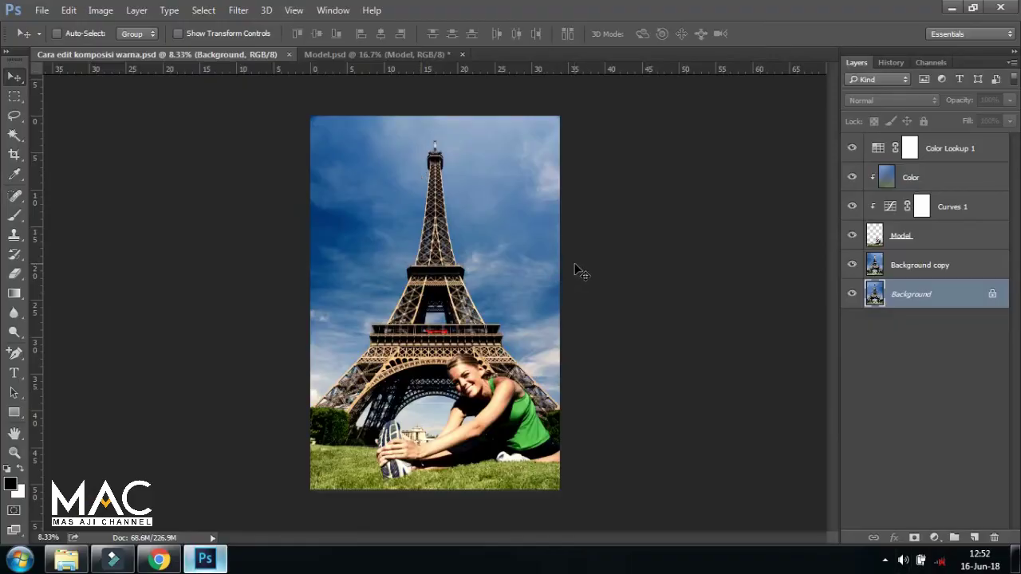
click(41, 10)
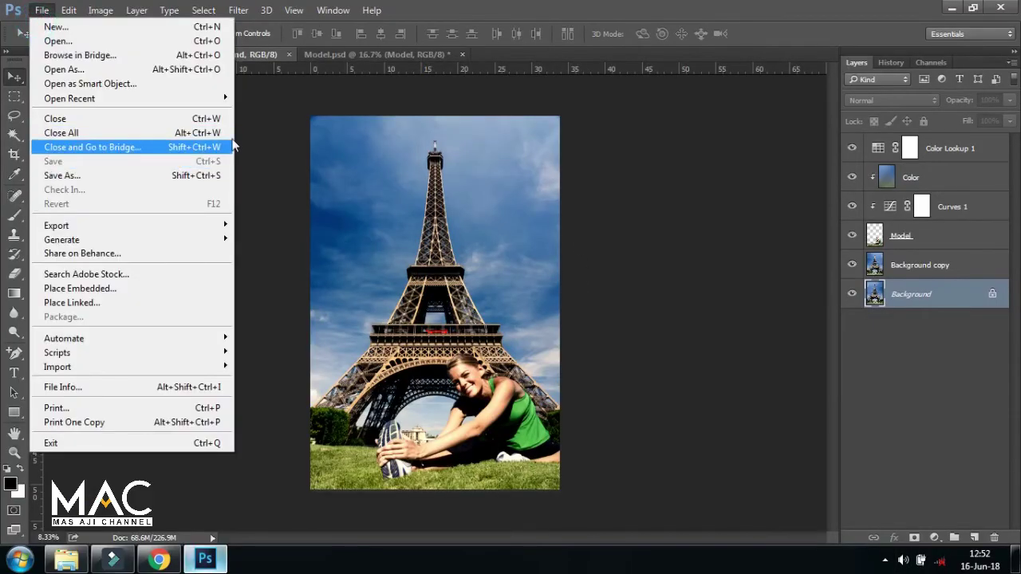
click(252, 121)
click(288, 54)
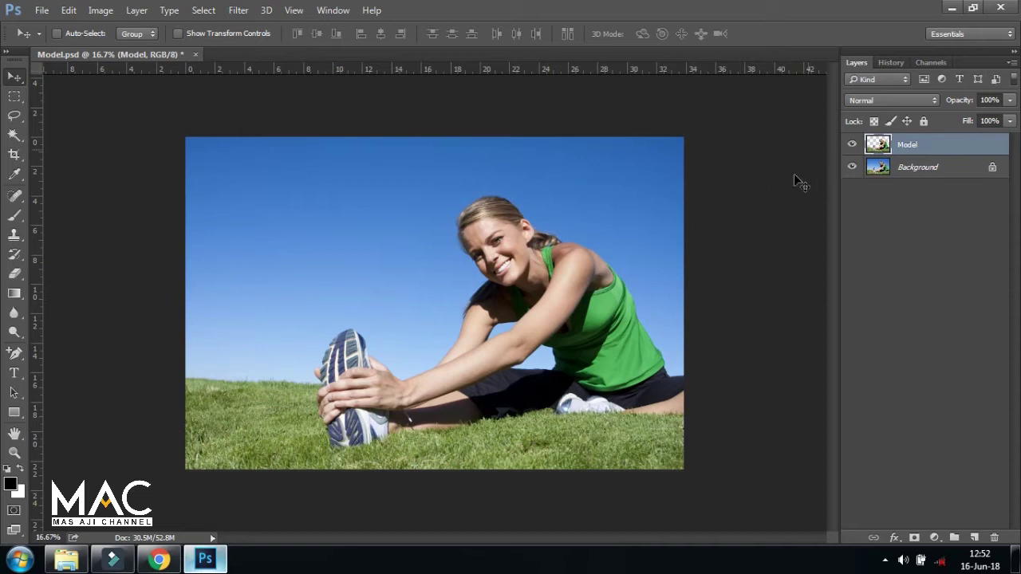
Hide Model.psd's Background layer to reveal the cut-out woman, then start File > Open.
click(851, 168)
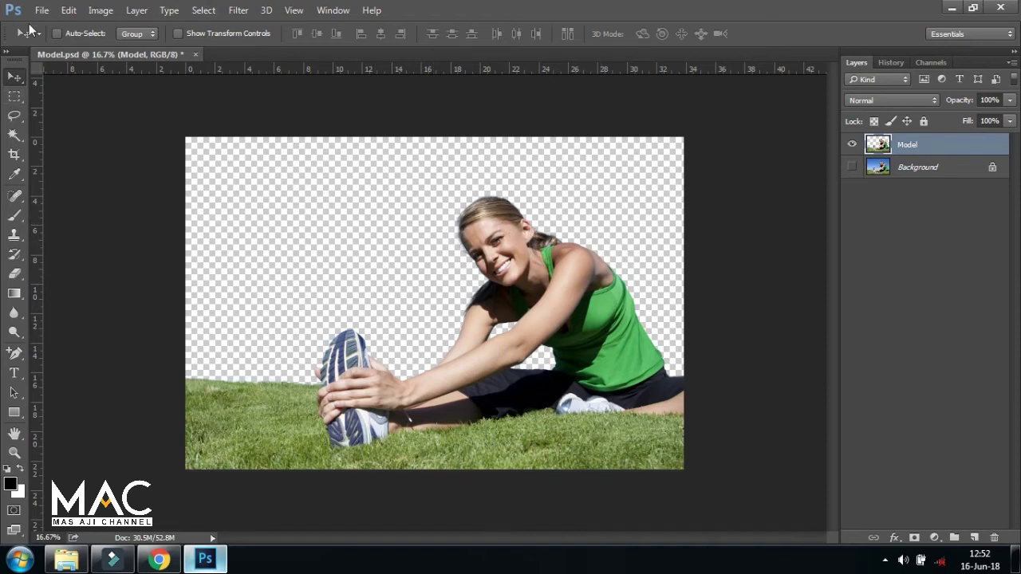
click(42, 10)
click(64, 40)
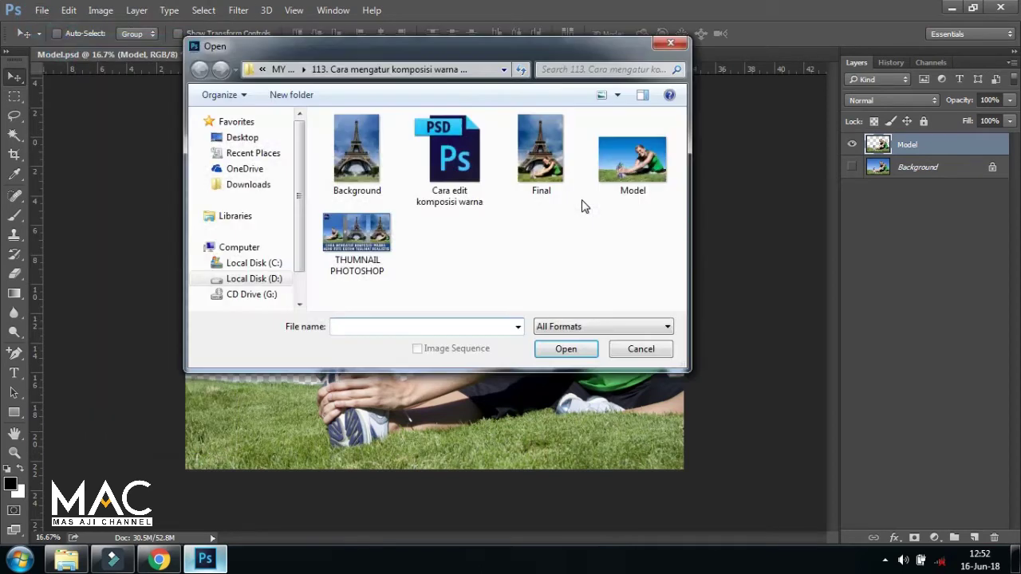
Open the Background Eiffel Tower photo and drag Model.psd's layer onto it.
click(357, 152)
click(568, 348)
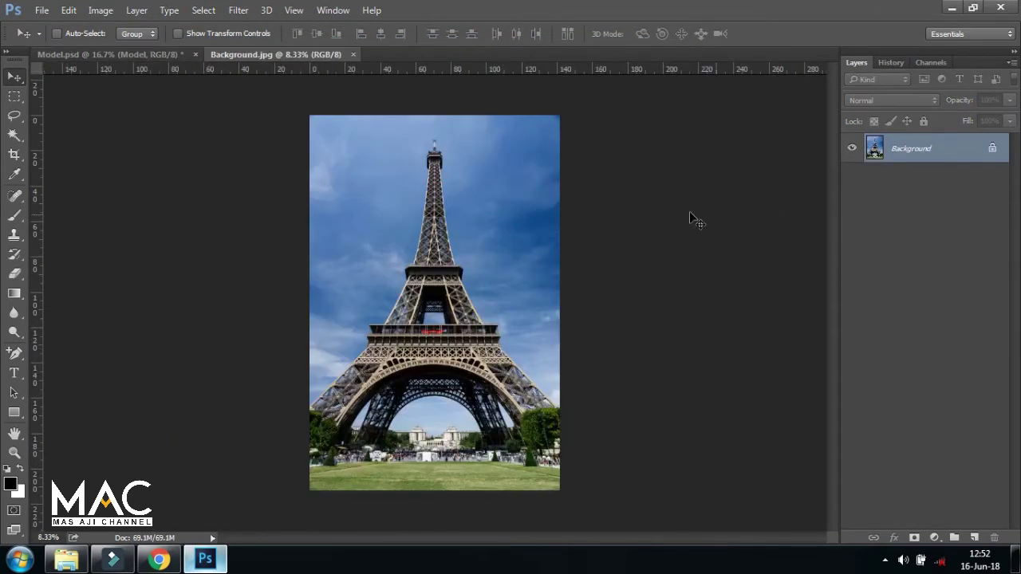
click(131, 54)
drag(133, 141, 782, 229)
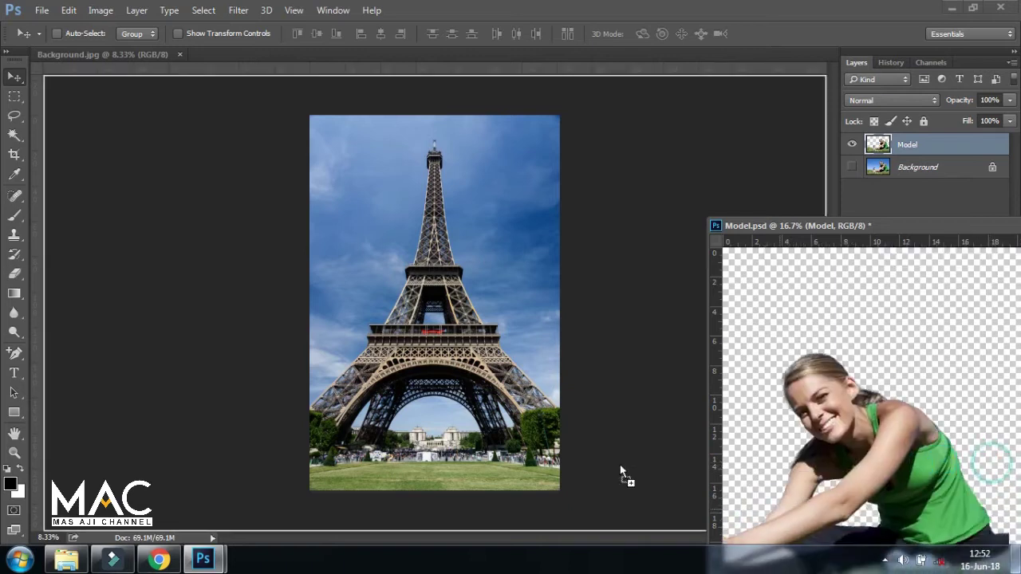
drag(996, 470, 404, 276)
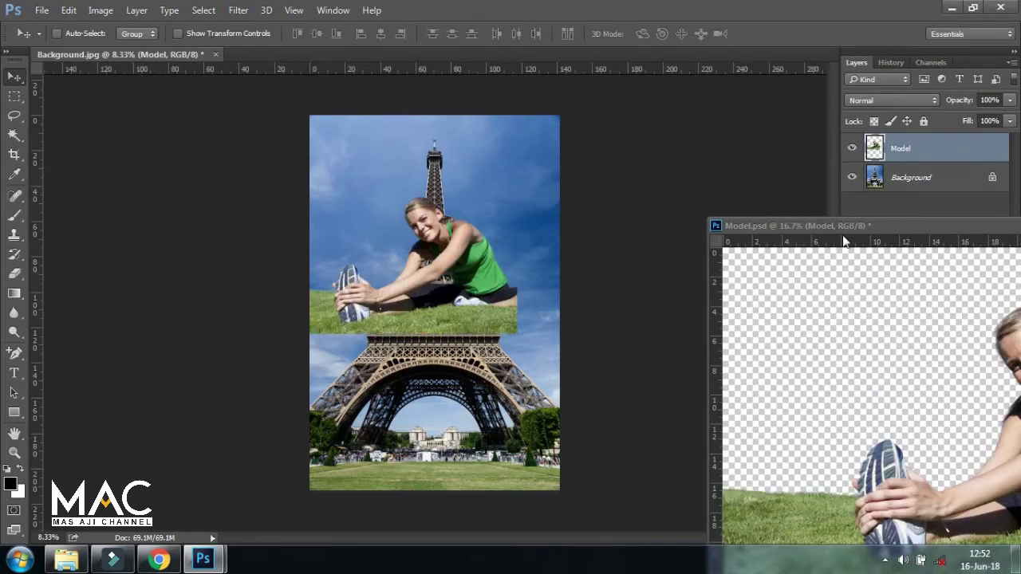
Close Model.psd, saving its changes.
drag(798, 225, 217, 56)
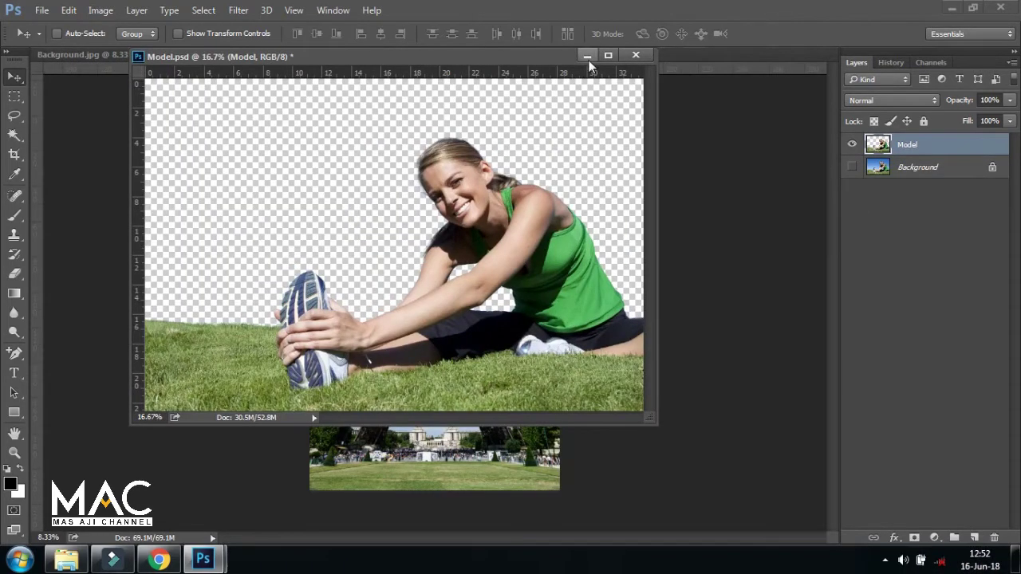
click(635, 55)
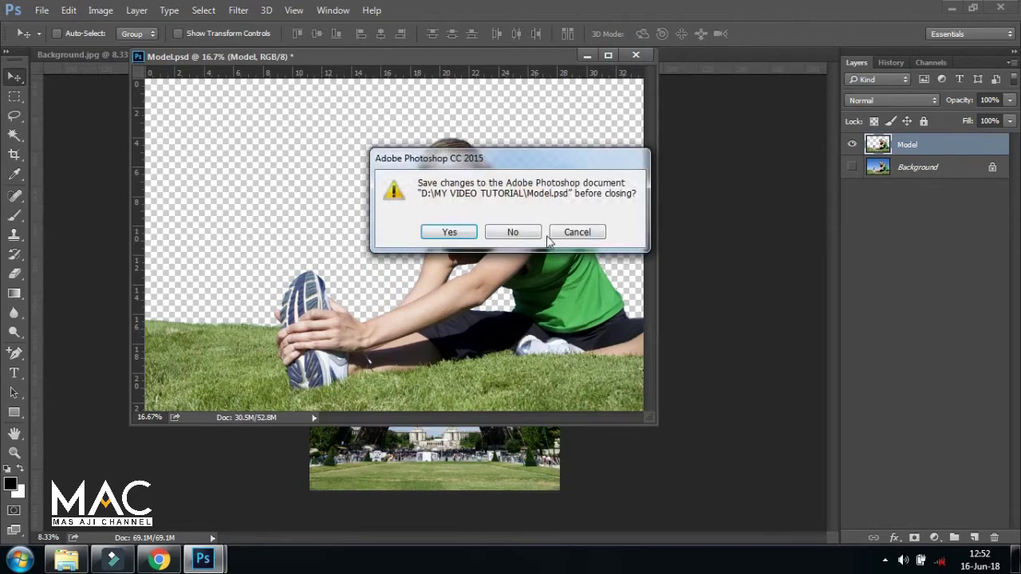
click(451, 232)
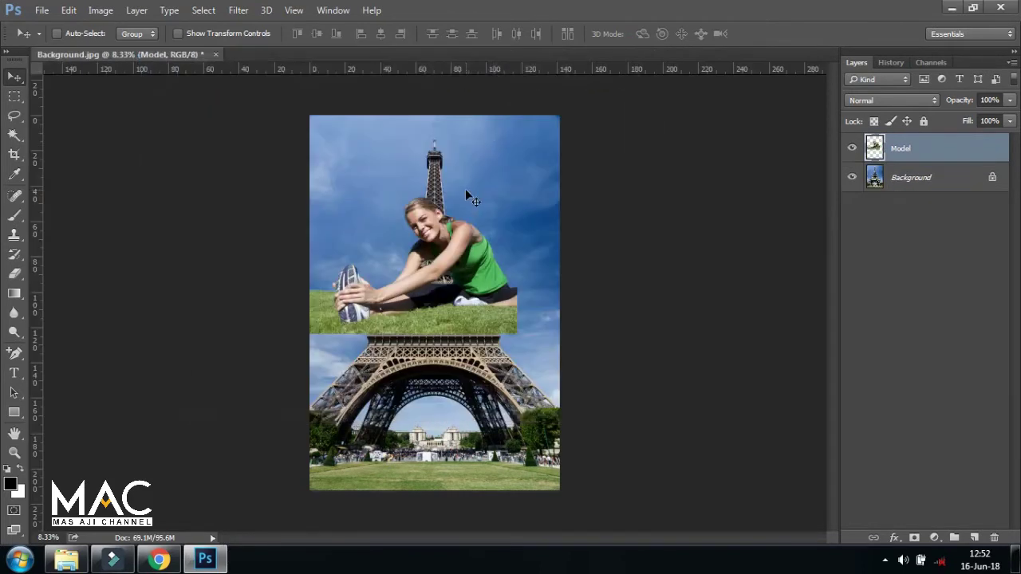
Move the woman to the photo's bottom edge and enlarge her slightly to fill the width.
key(ctrl+plus)
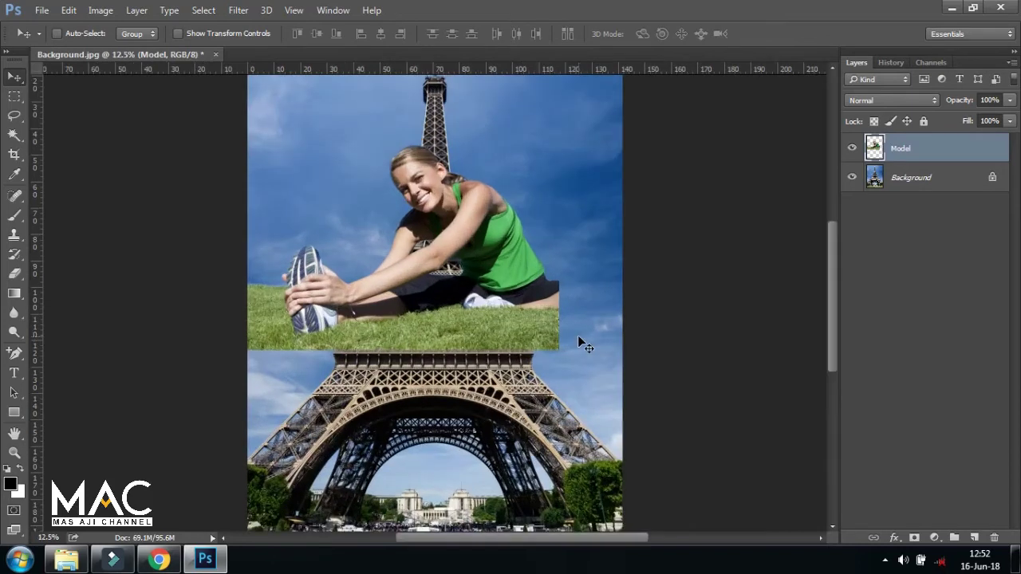
mouse_move(496, 383)
mouse_down()
mouse_move(514, 303)
mouse_move(509, 341)
mouse_up()
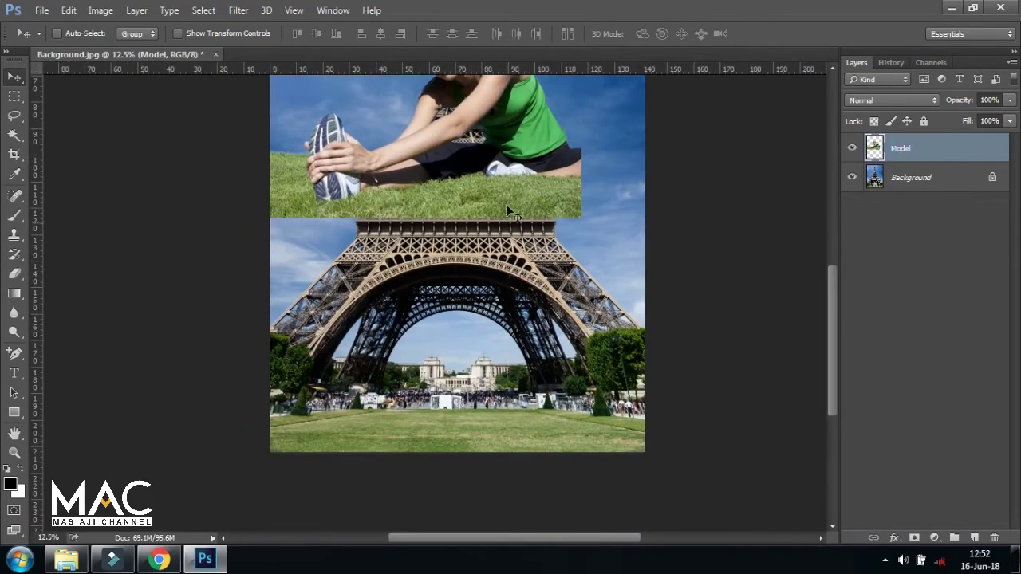
mouse_move(482, 136)
mouse_down()
mouse_move(541, 314)
mouse_move(543, 371)
mouse_up()
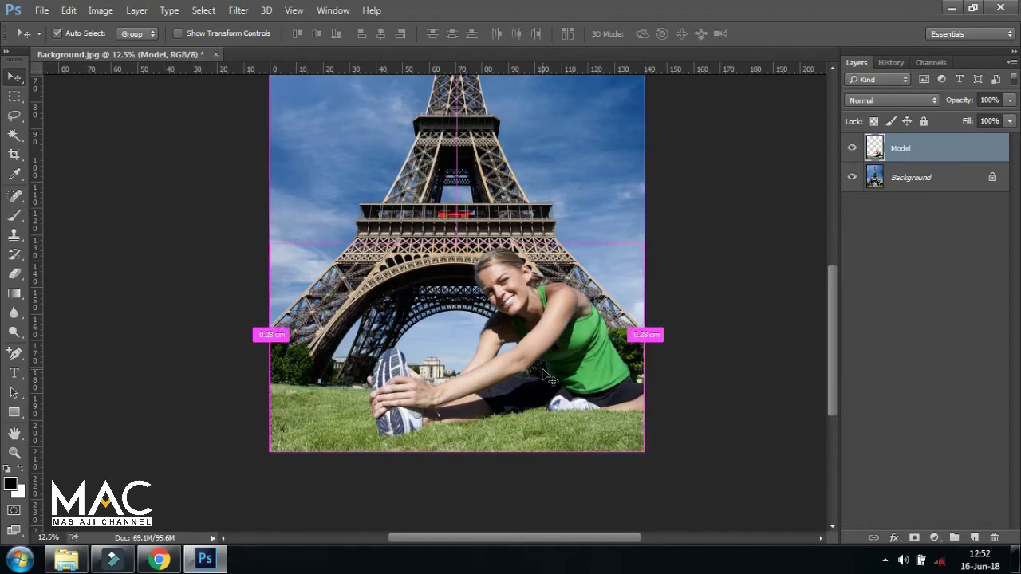
key(ctrl+t)
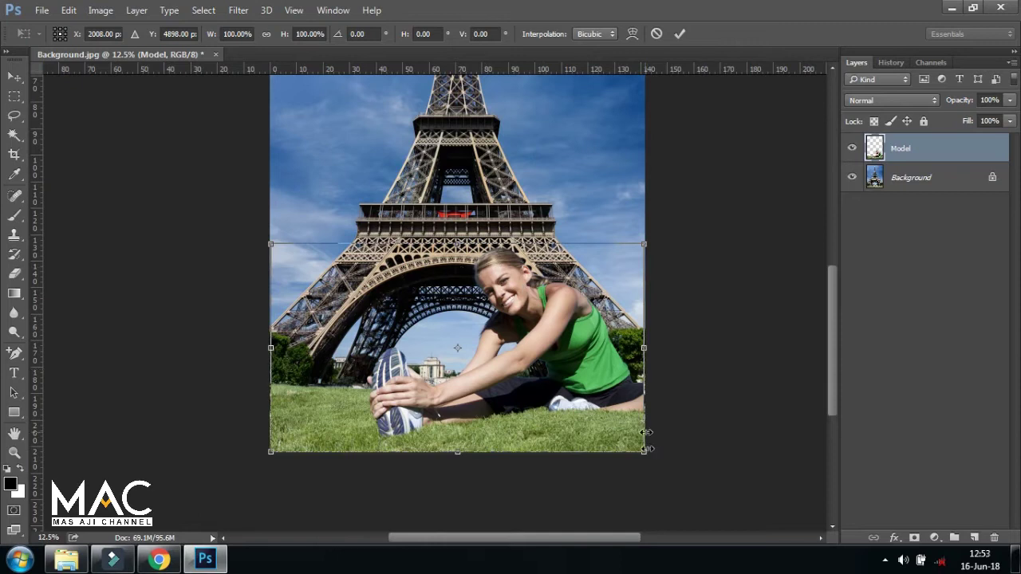
drag(647, 456, 650, 458)
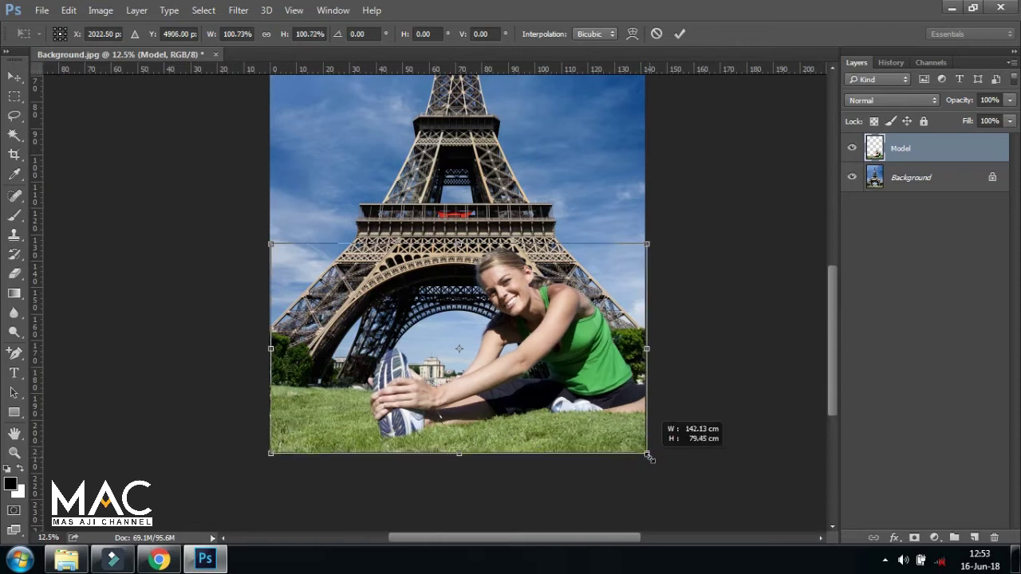
key(Left)
key(Left)
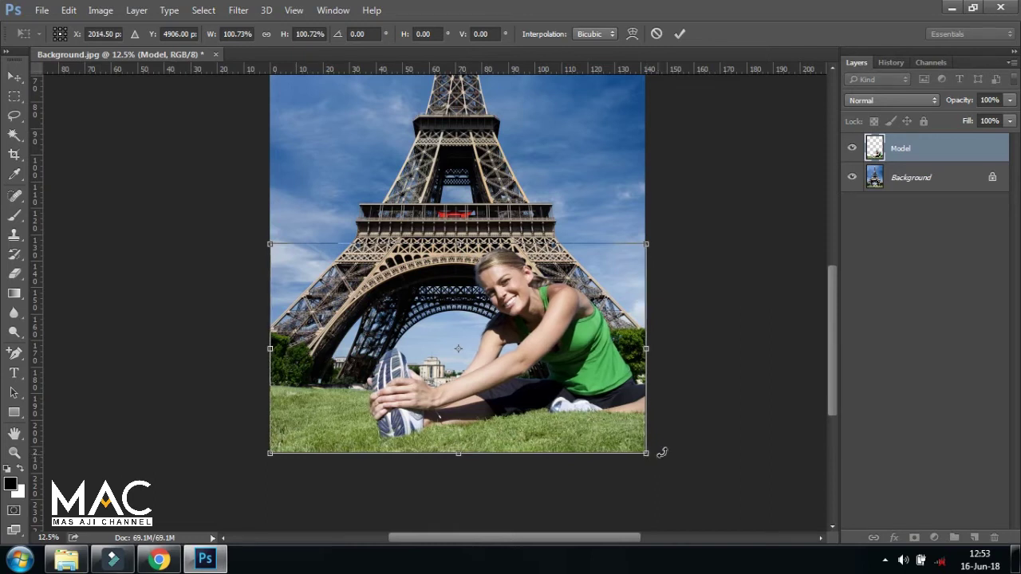
drag(646, 456, 648, 456)
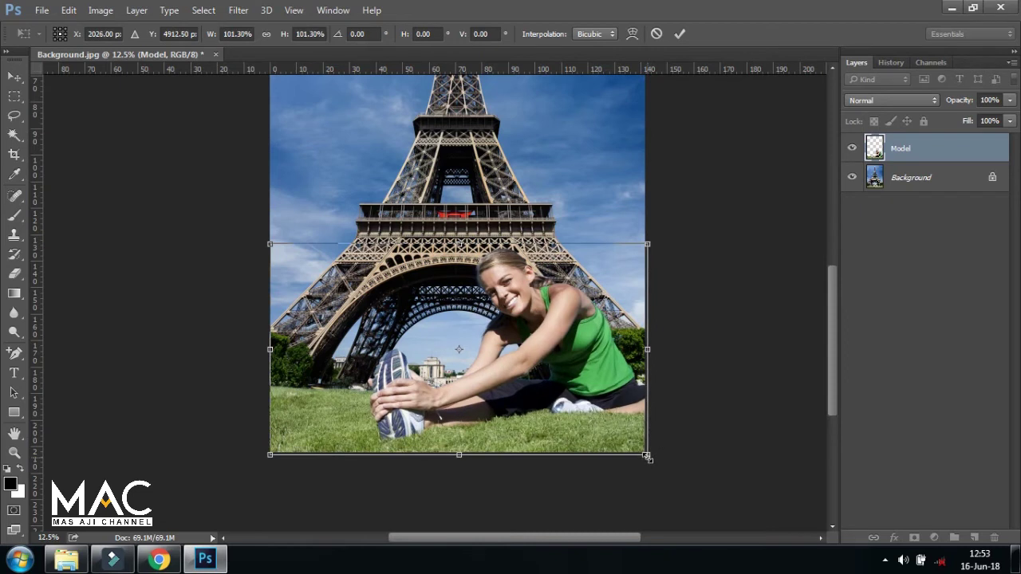
key(Return)
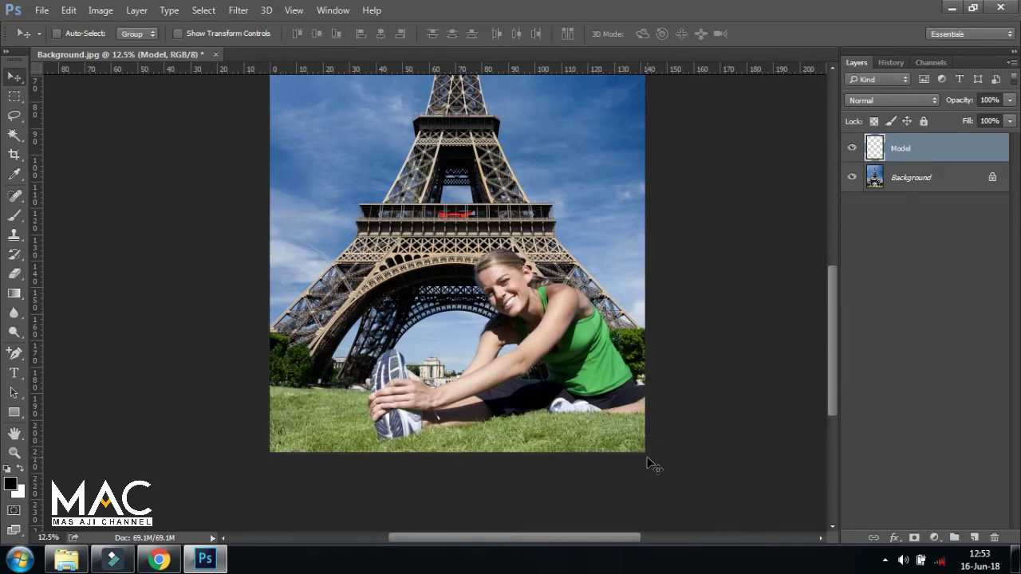
Zoom in and pan to the woman stretching on the grass.
key(ctrl+minus)
key(ctrl+minus)
key(ctrl+plus)
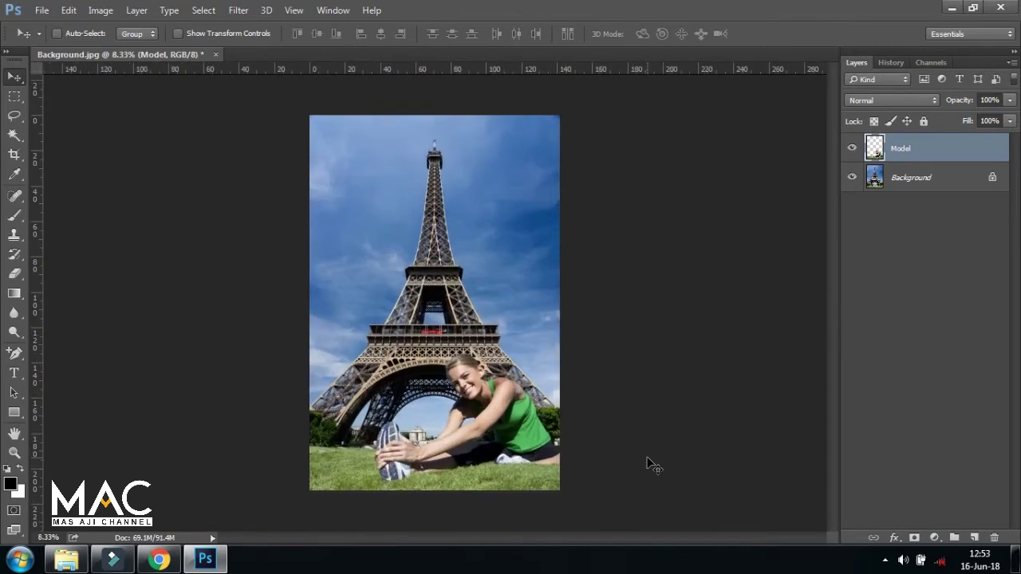
key(ctrl+plus)
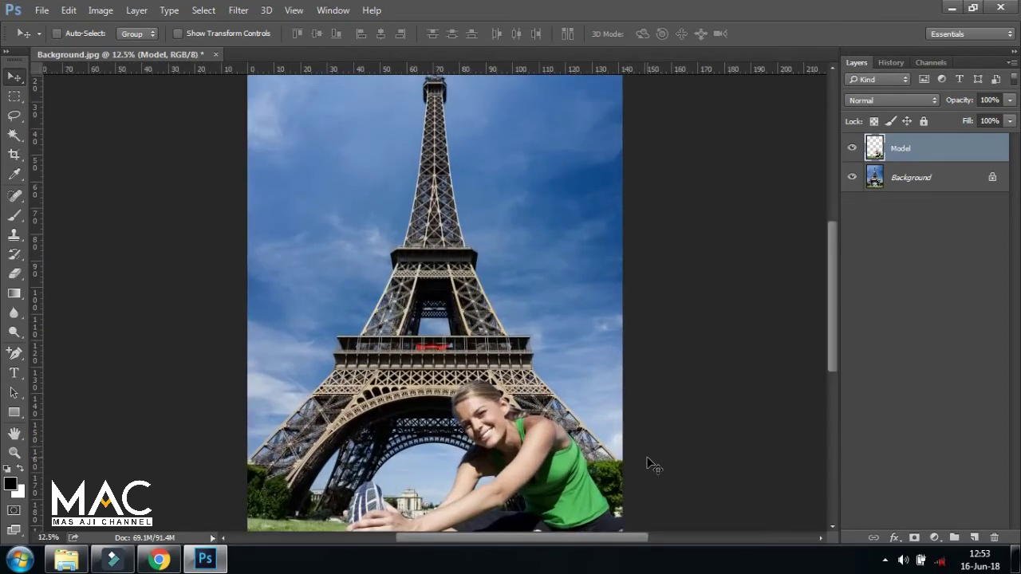
key(ctrl+plus)
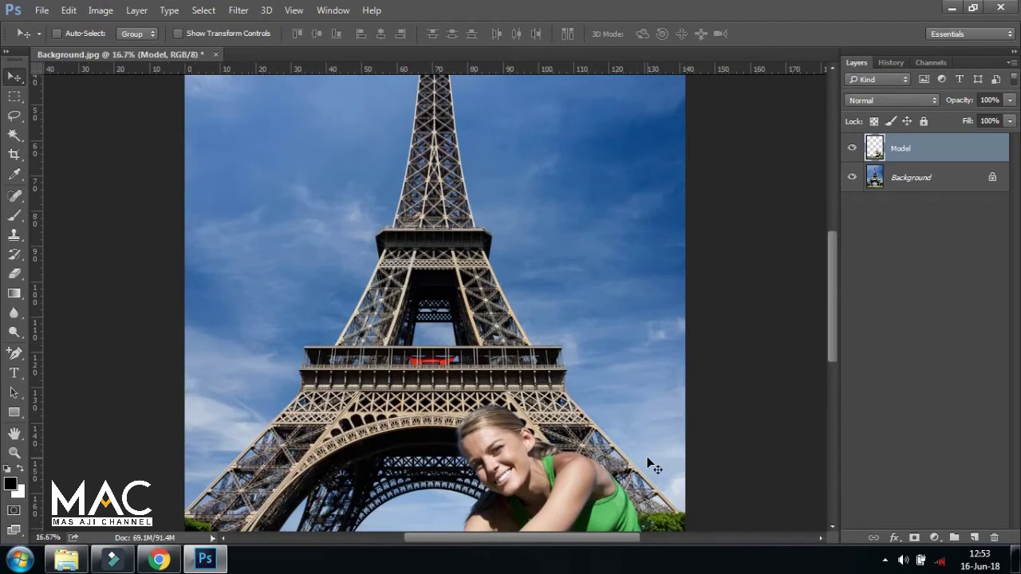
mouse_move(648, 461)
mouse_down()
mouse_move(551, 405)
mouse_move(548, 342)
mouse_up()
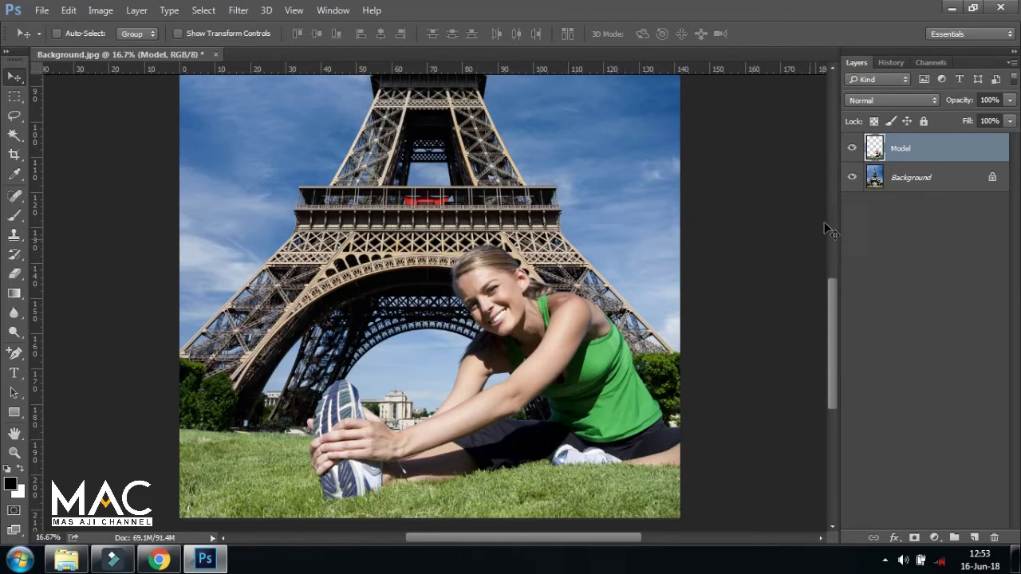
key(ctrl)
Contract the woman's selection by 3 pixels and copy it onto a new Layer 1.
ctrl+click(875, 150)
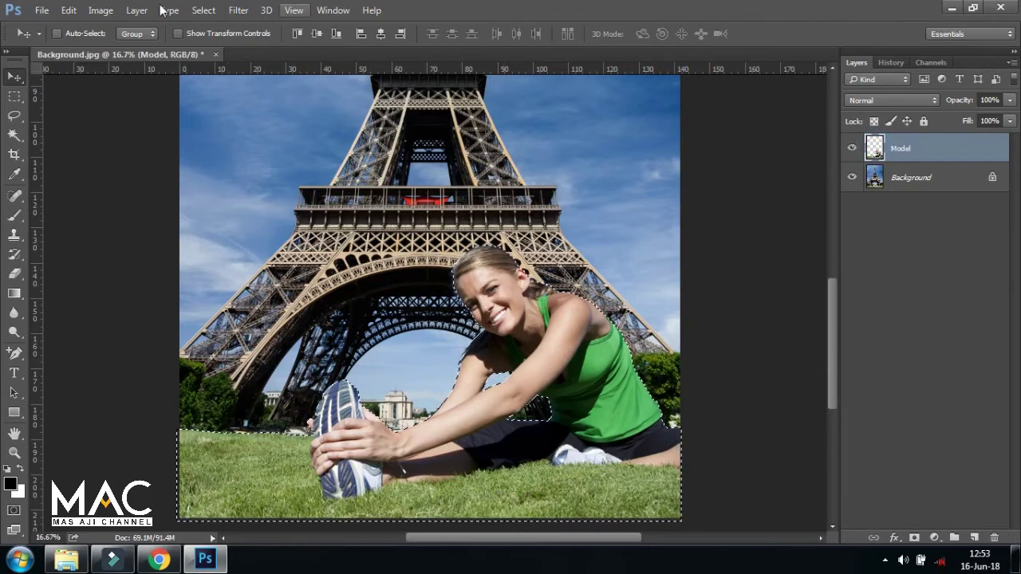
click(203, 10)
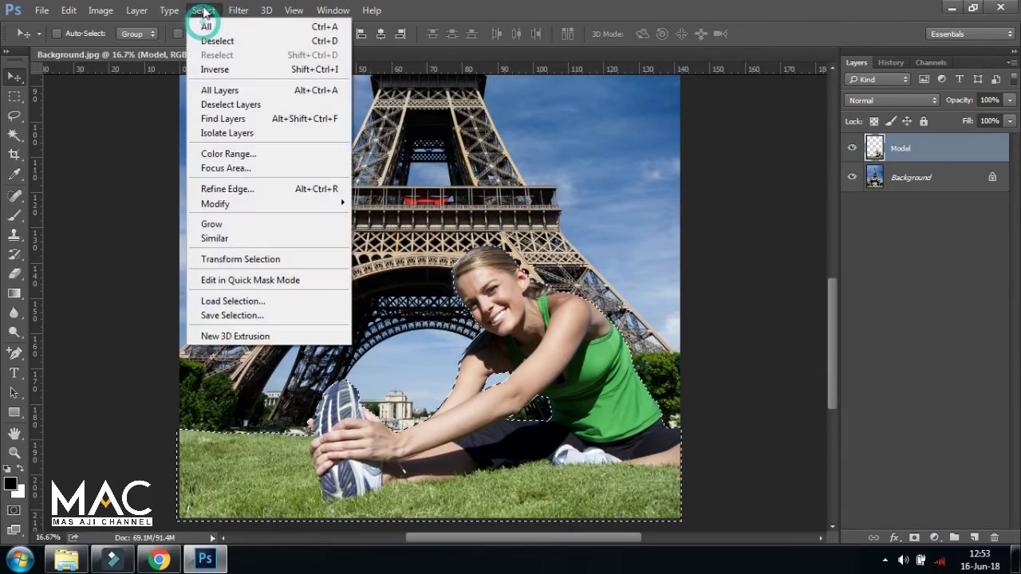
click(264, 201)
click(408, 249)
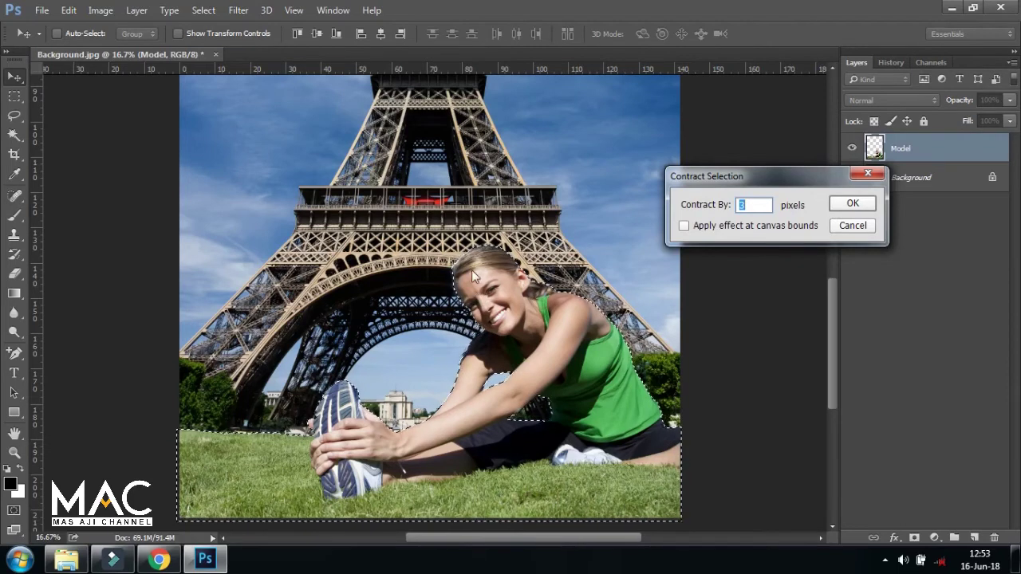
click(852, 206)
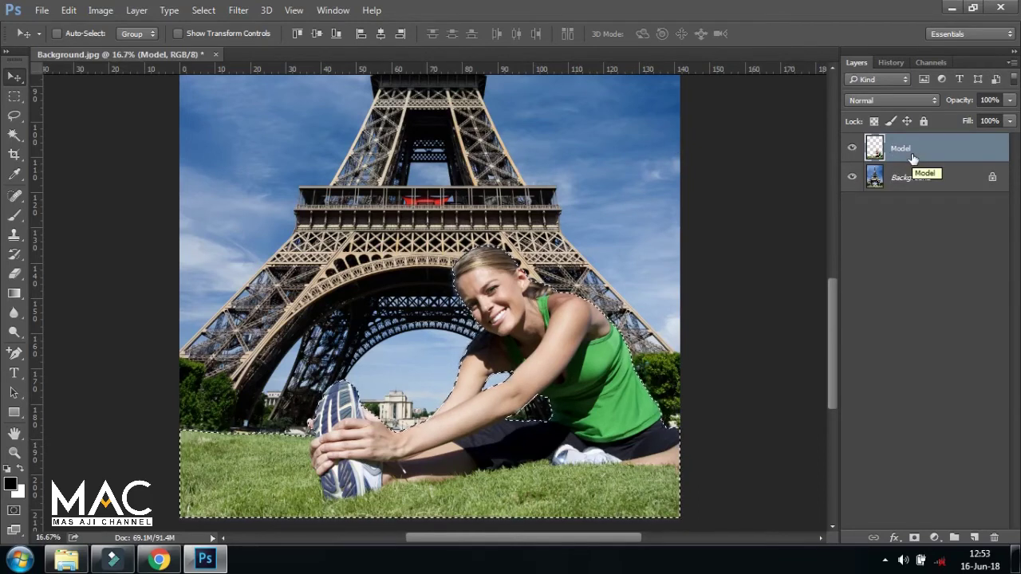
key(ctrl+j)
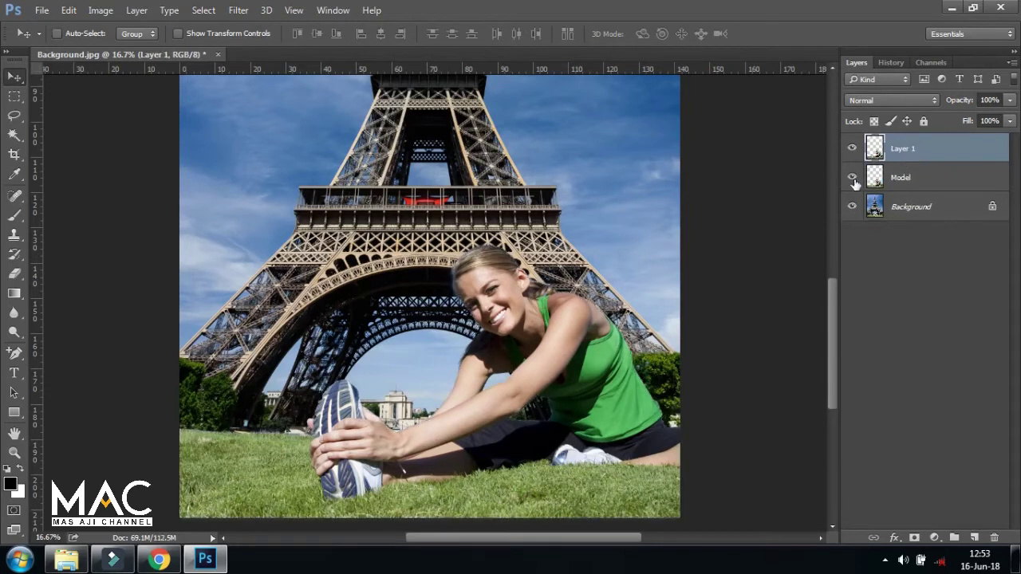
Toggle the Model layer to compare edges, then delete the original Model layer.
click(853, 180)
click(853, 180)
click(853, 180)
click(854, 178)
click(853, 179)
drag(920, 179, 995, 537)
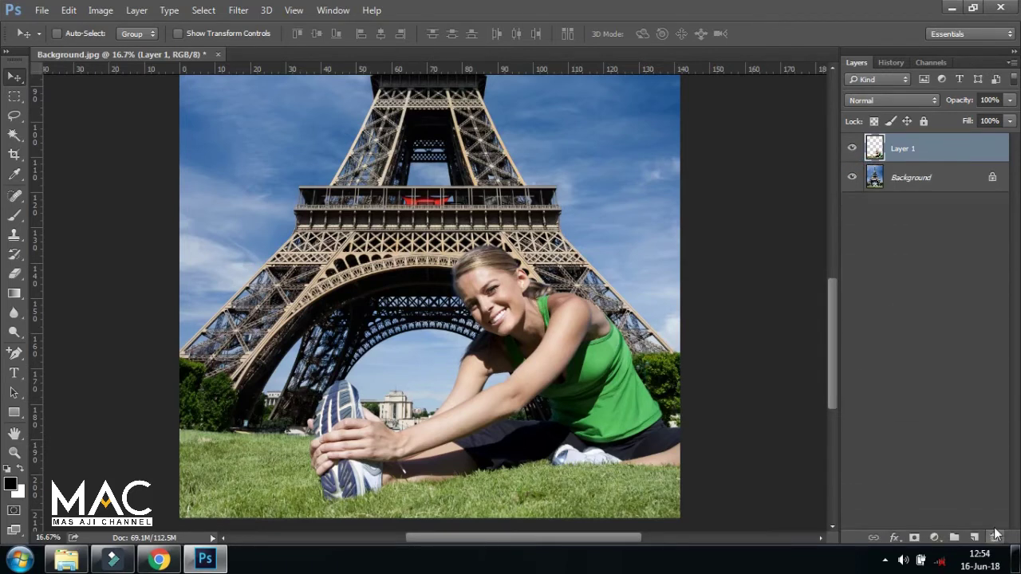
Rename Layer 1 to Model and fit the whole image in the window.
double_click(906, 149)
key(BackSpace)
text(odel)
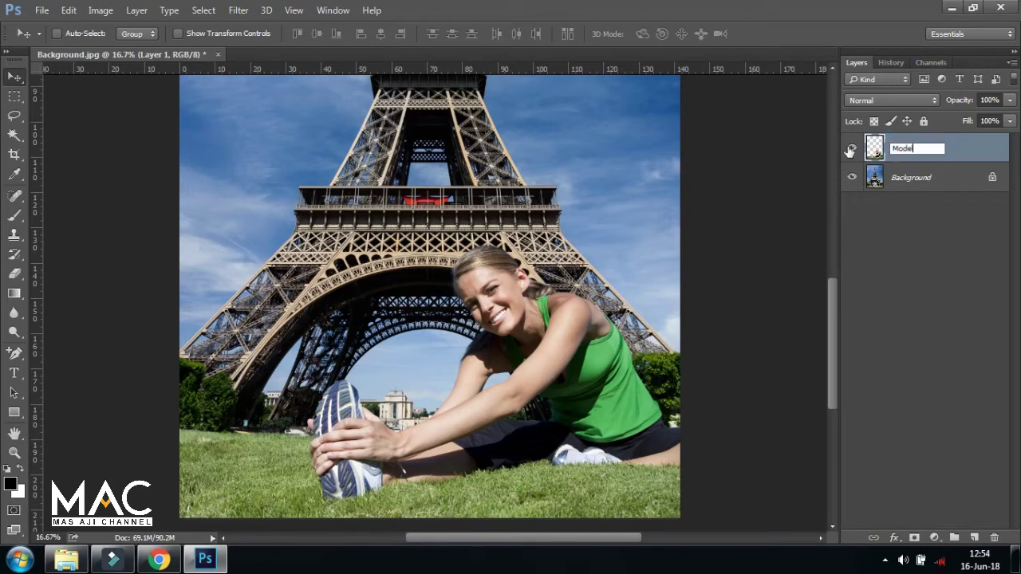
key(Return)
key(ctrl+minus)
key(ctrl+minus)
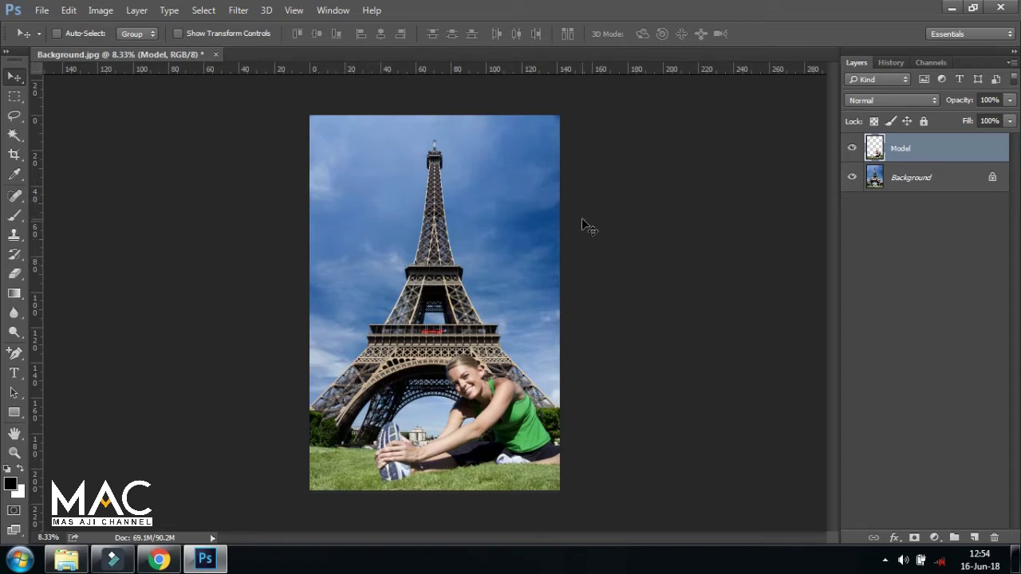
Duplicate the Background layer and name the copy BG.
click(922, 184)
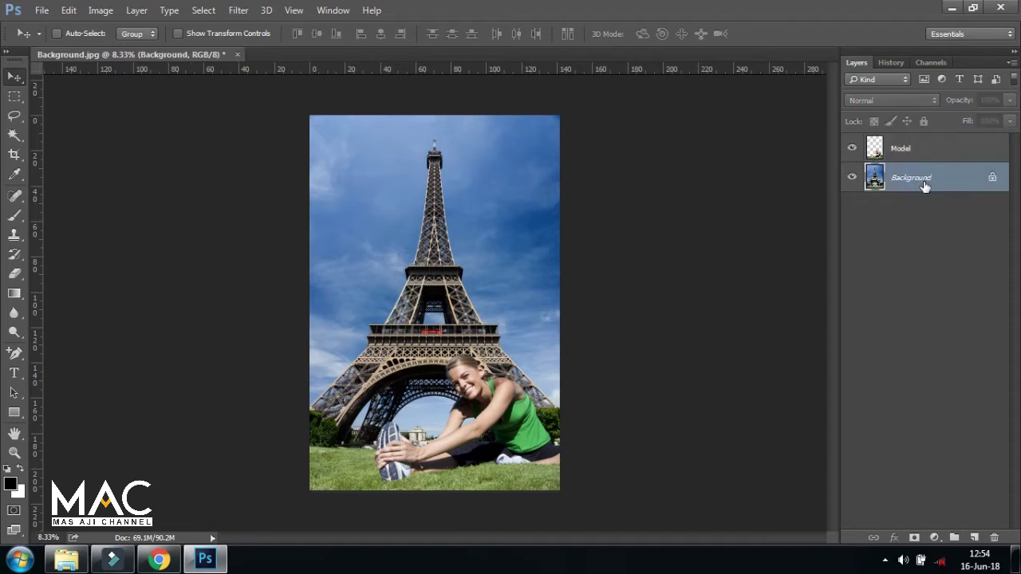
key(ctrl+j)
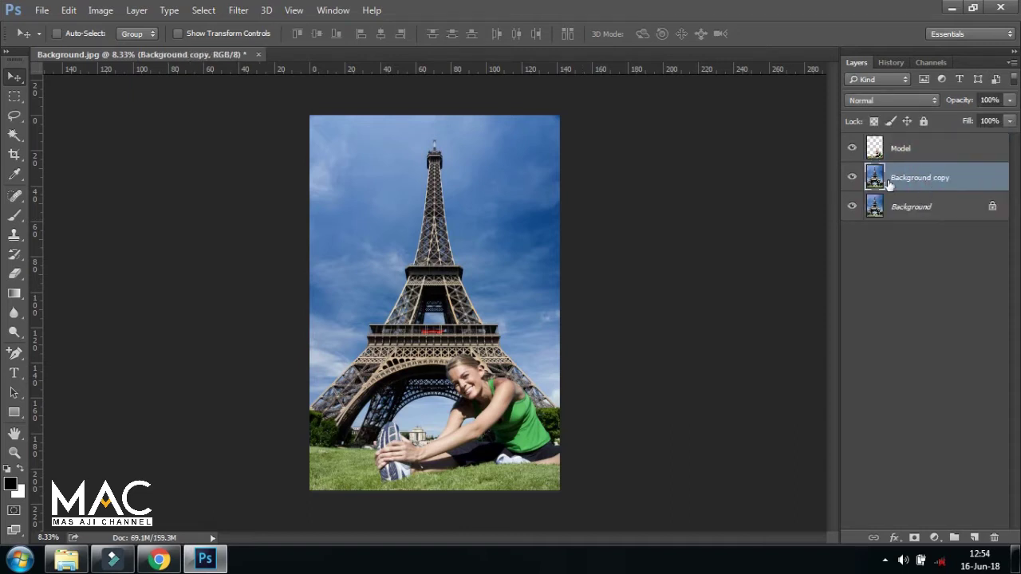
double_click(913, 177)
click(954, 181)
key(BackSpace)
text(BG)
key(Return)
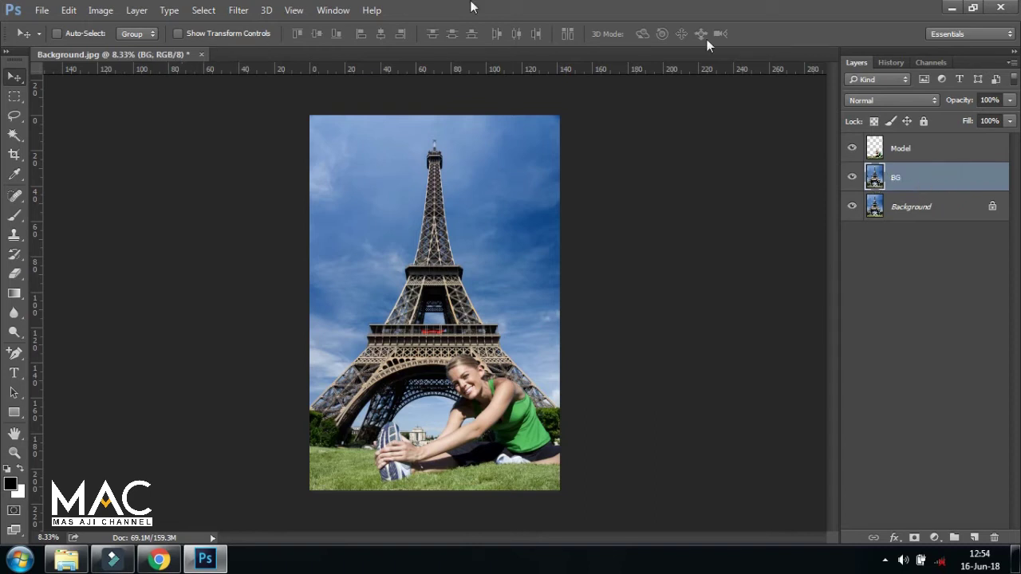
Flip the BG layer horizontally.
click(69, 10)
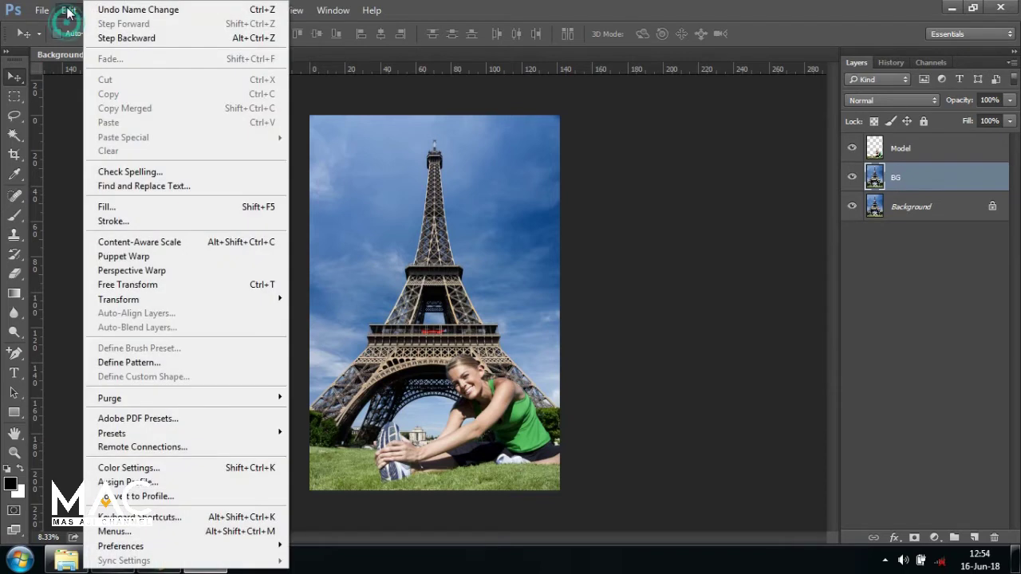
click(142, 298)
click(371, 461)
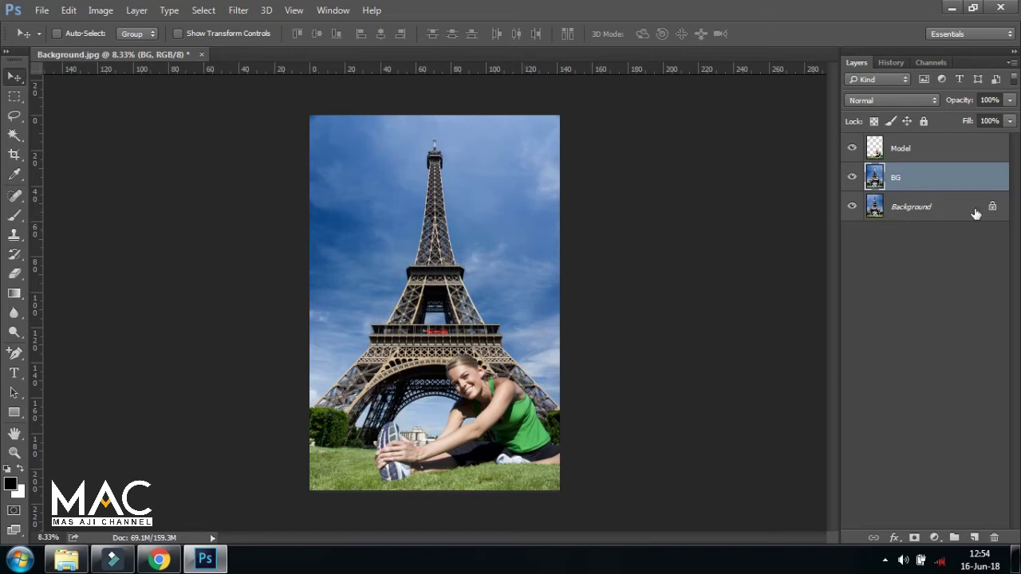
Add a Curves adjustment layer clipped to the Model layer.
click(930, 150)
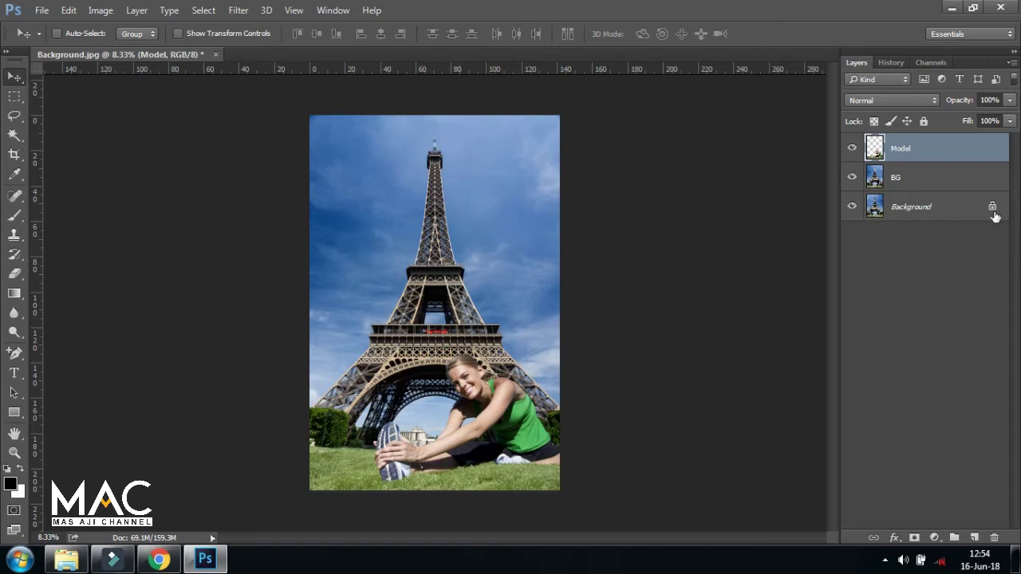
click(935, 538)
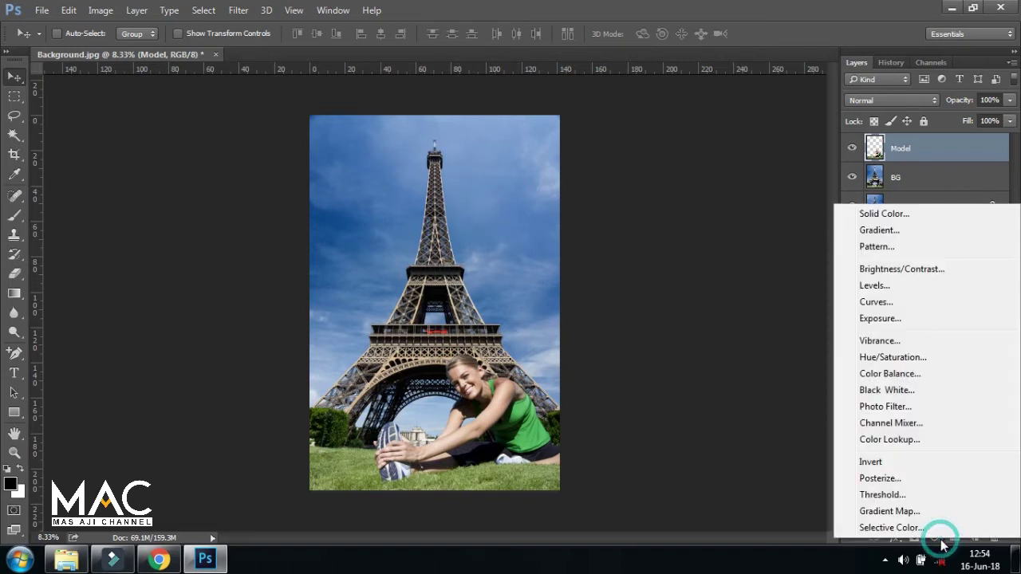
click(895, 302)
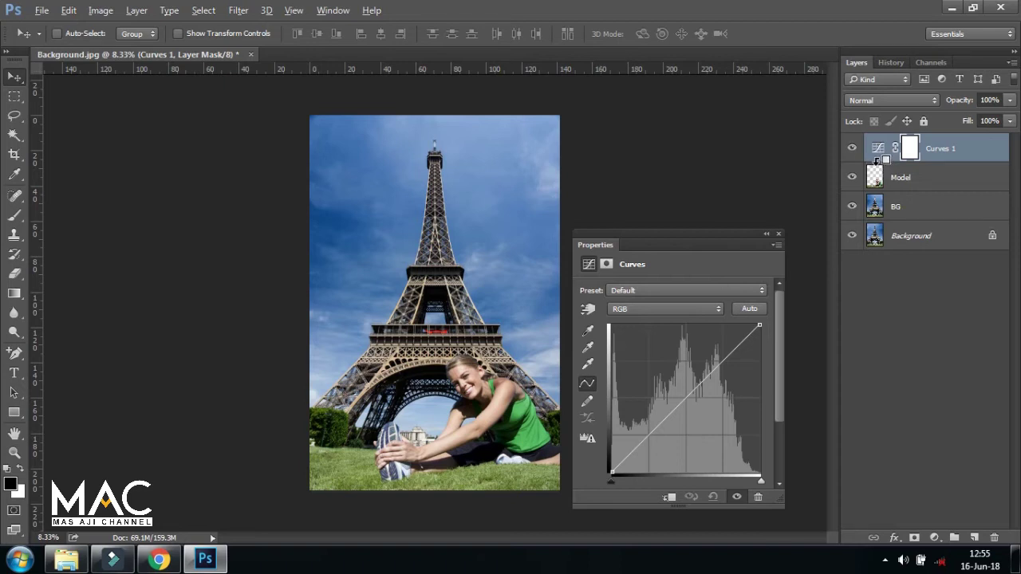
alt+click(878, 161)
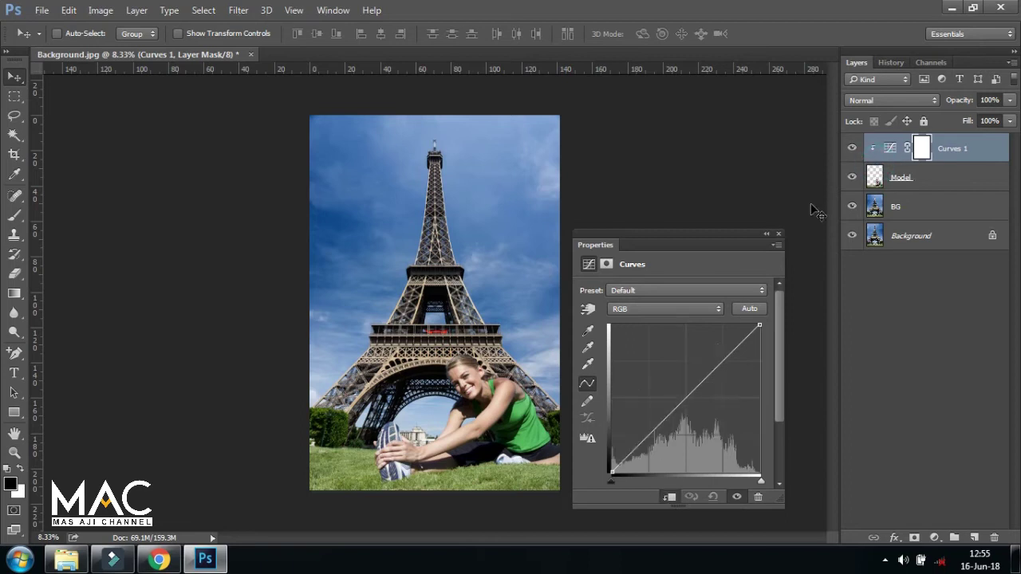
Shape the curve into an S, brightening highlights and deepening shadows.
mouse_move(710, 239)
mouse_down()
mouse_move(736, 183)
mouse_move(736, 151)
mouse_up()
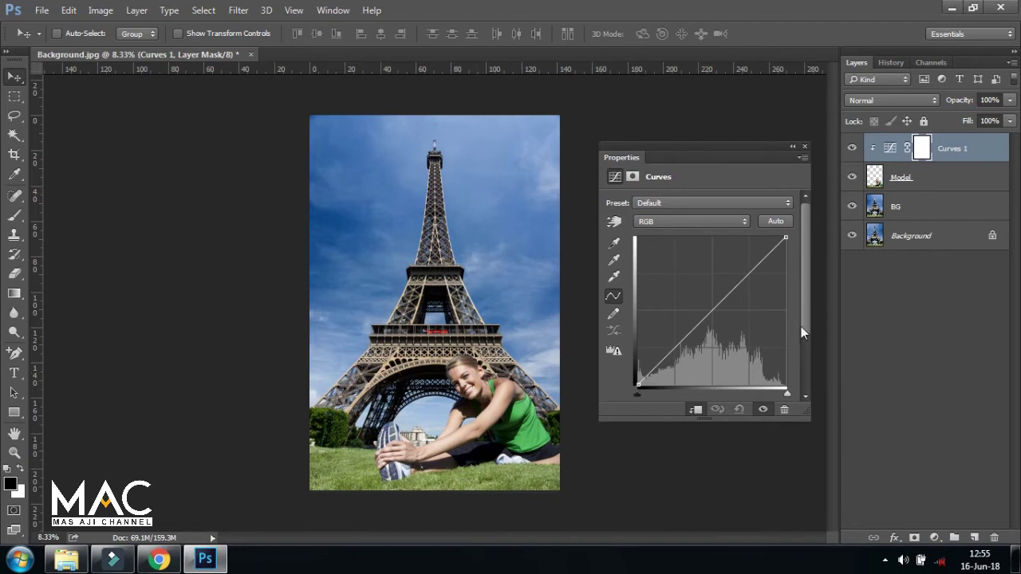
drag(745, 275, 743, 272)
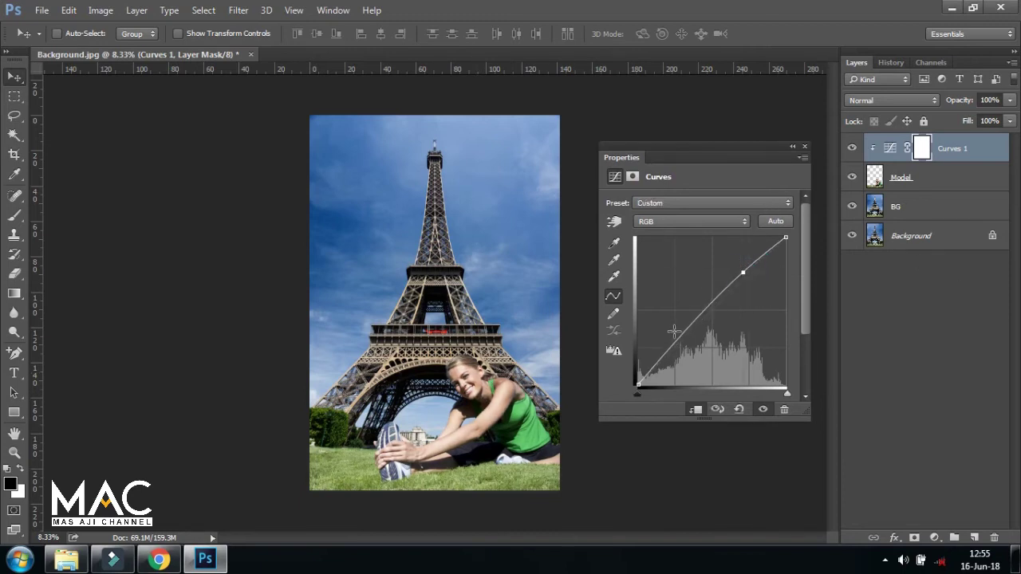
drag(678, 343, 682, 347)
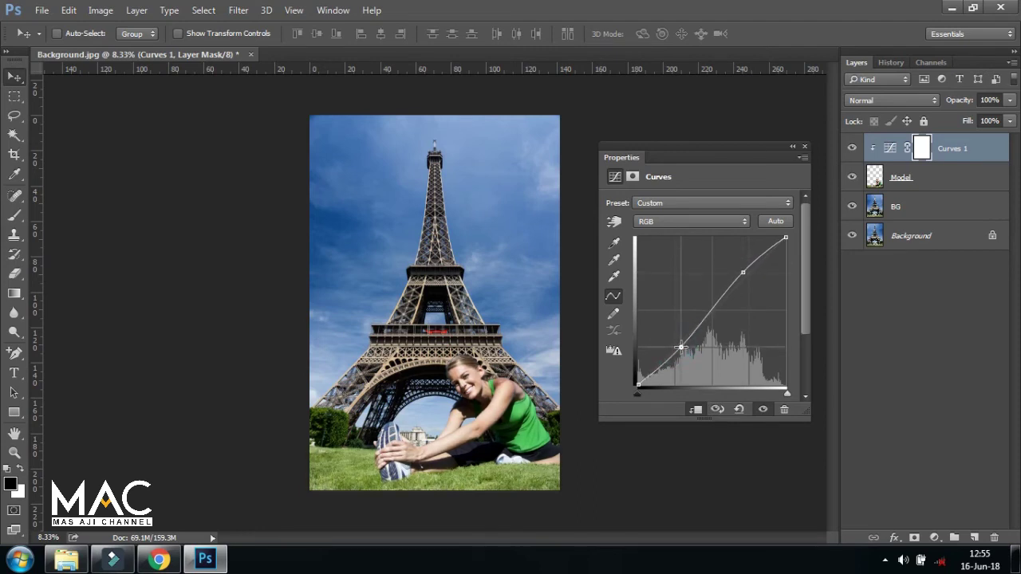
drag(681, 347, 686, 348)
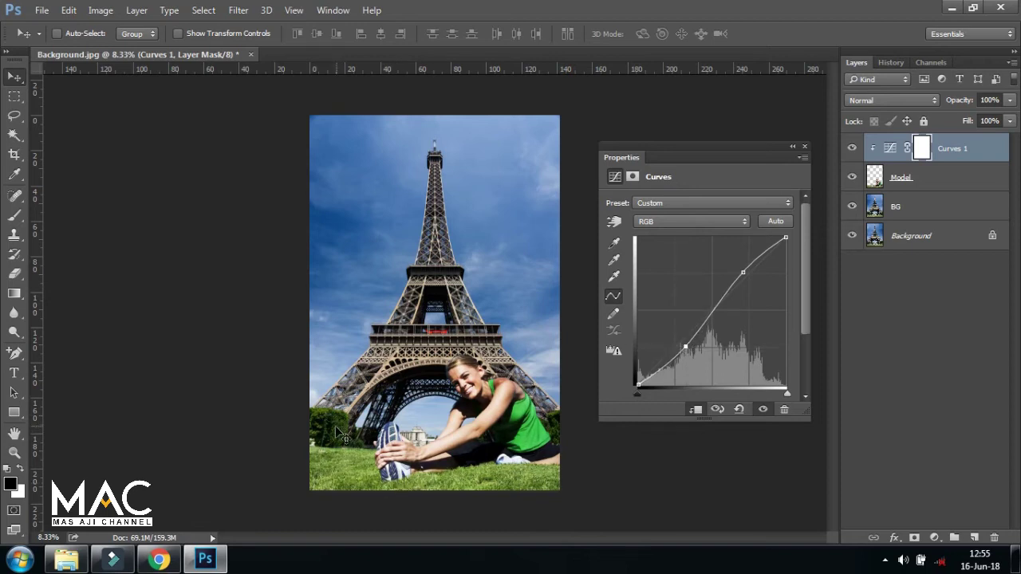
click(744, 272)
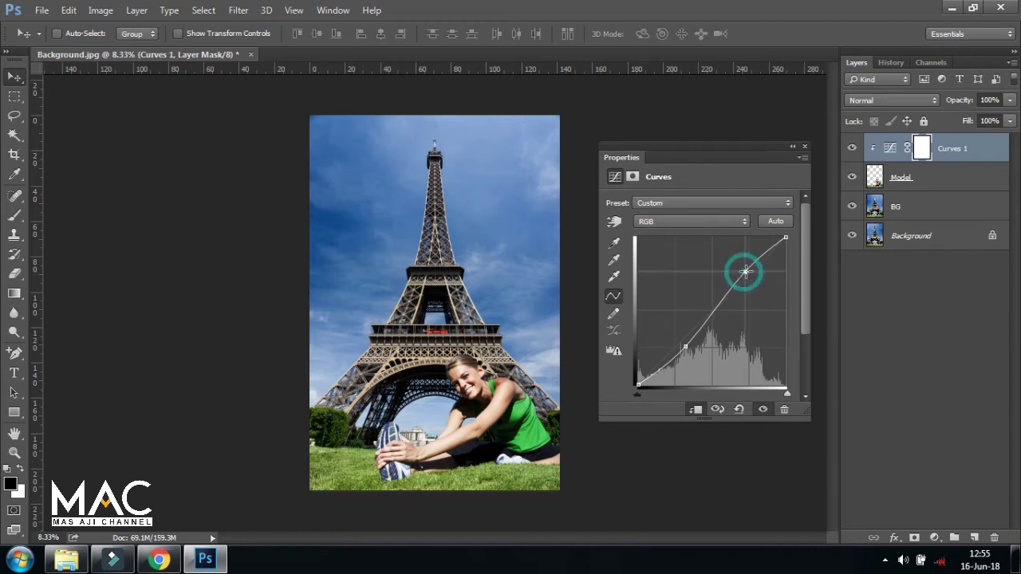
drag(684, 347, 682, 351)
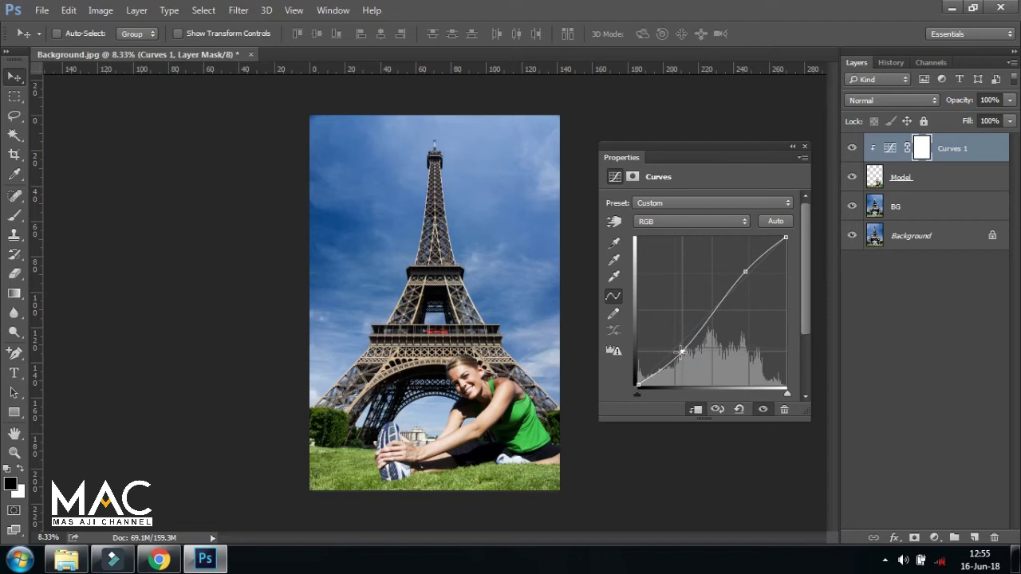
click(803, 147)
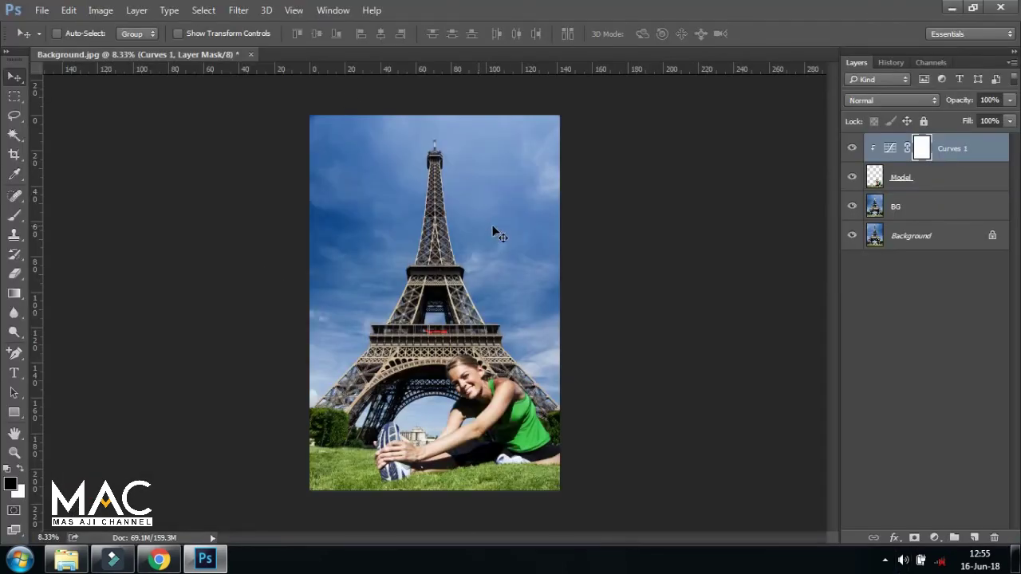
Switch Curves 1 to the Luminosity blend mode, then select the BG layer.
click(898, 100)
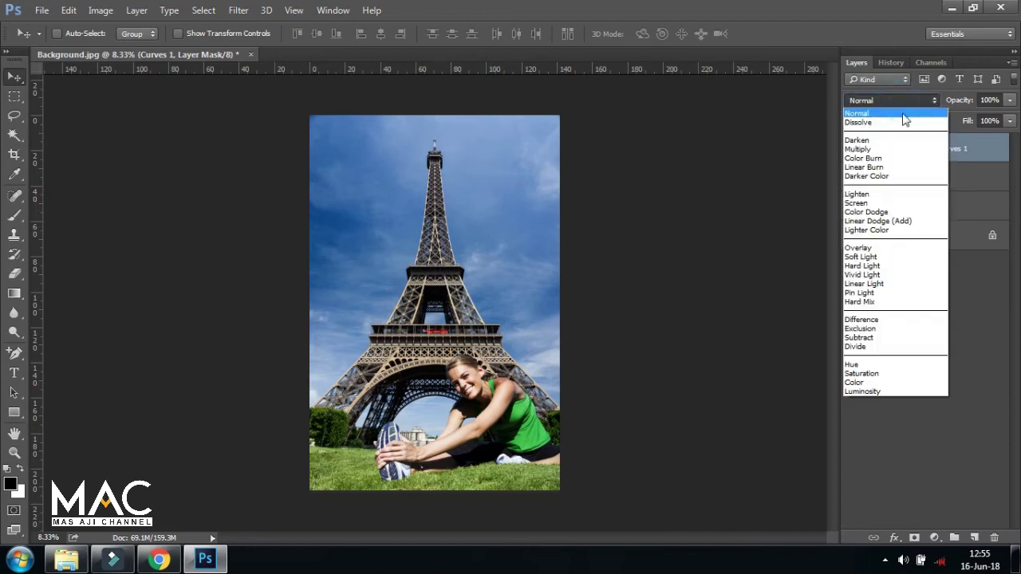
click(884, 392)
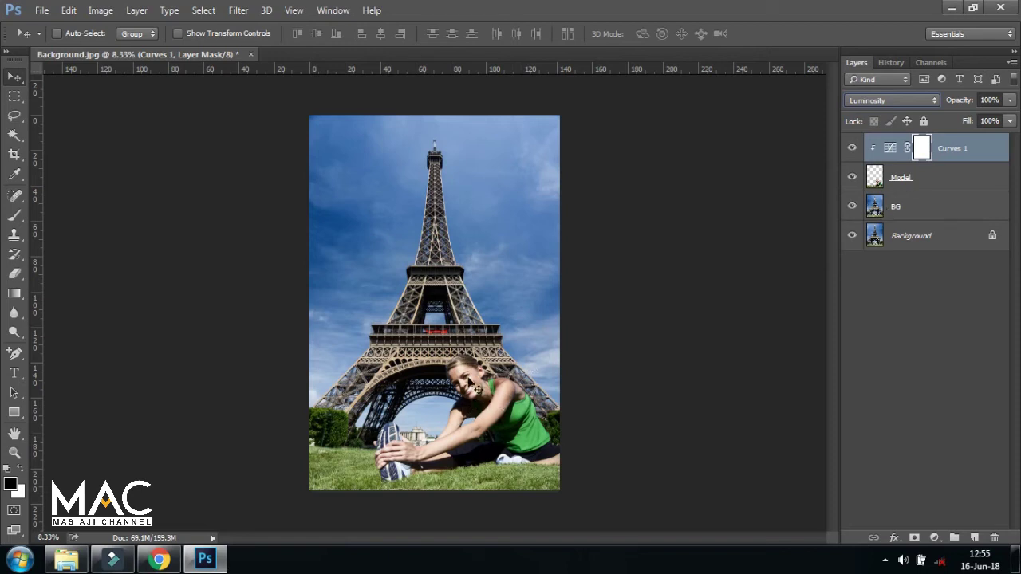
click(894, 209)
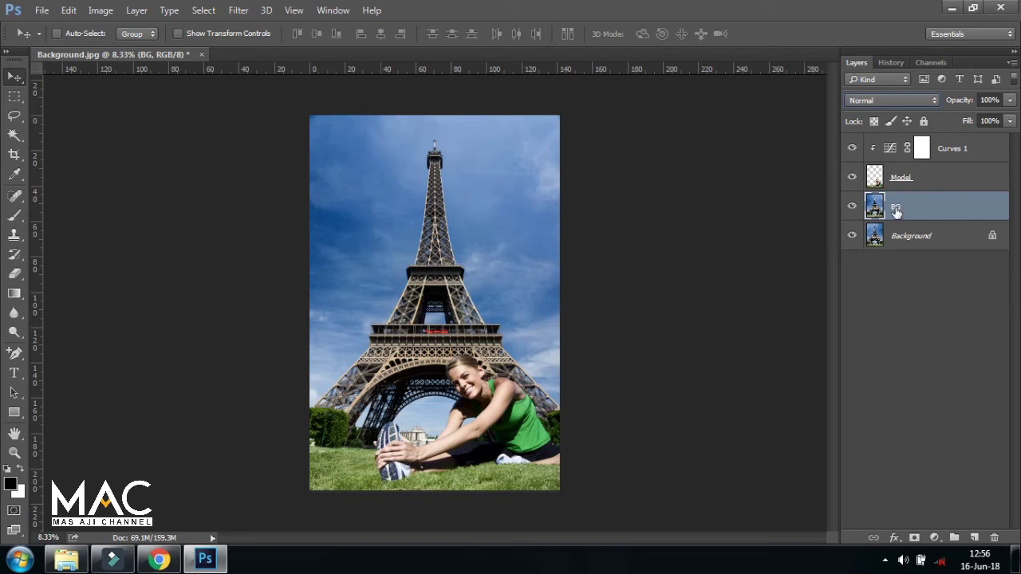
Duplicate BG, name the copy WARNA, and drag it above Curves 1.
key(ctrl+j)
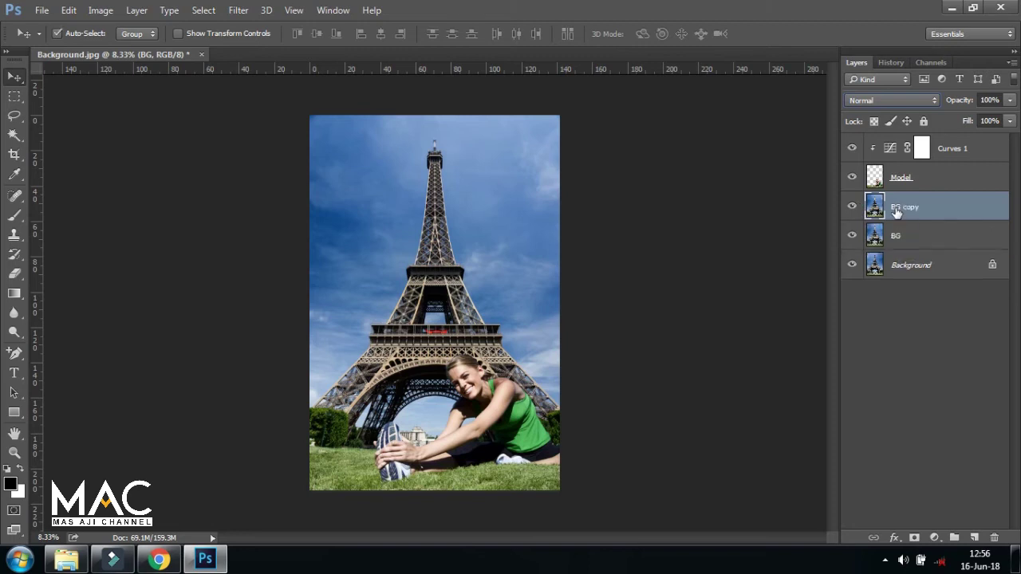
double_click(911, 214)
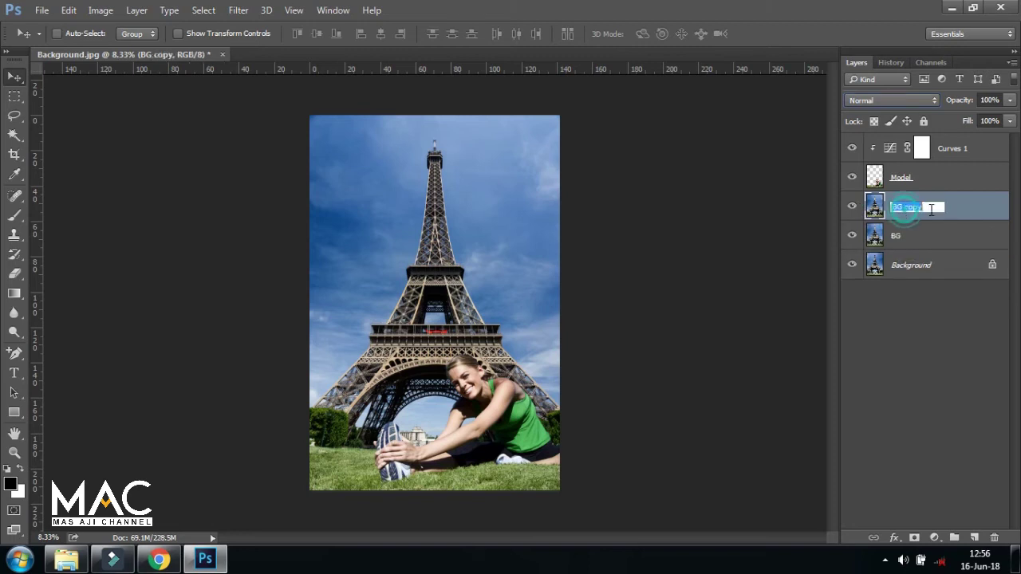
key(BackSpace)
text(WARNA)
key(Return)
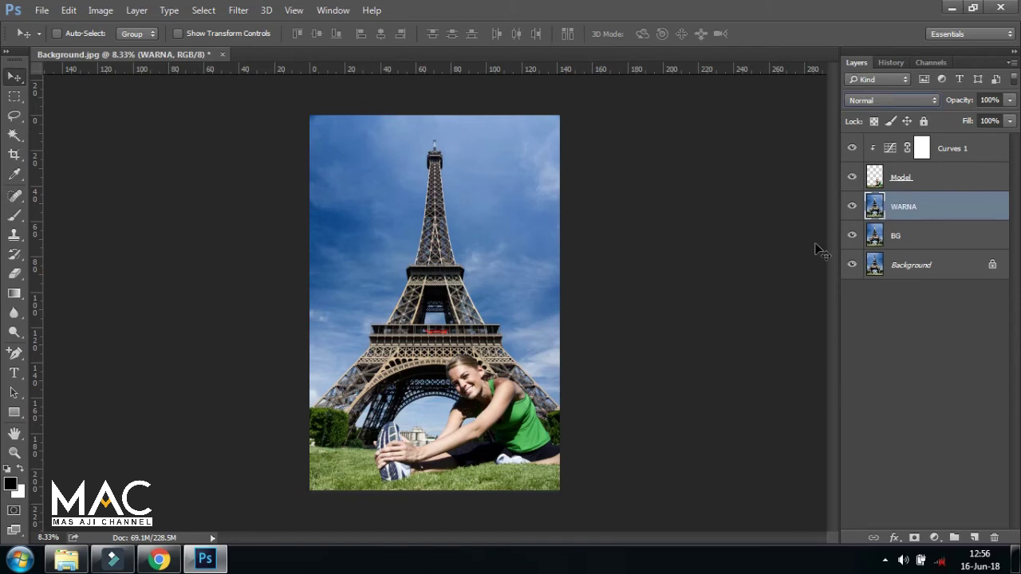
drag(929, 211, 930, 144)
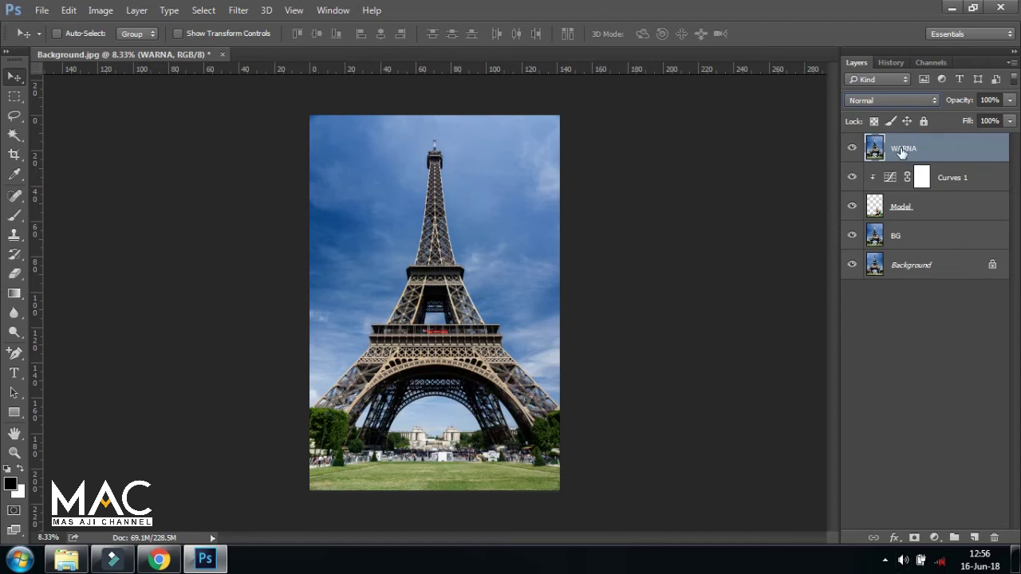
Apply a Gaussian Blur with a 1000-pixel radius to the WARNA layer.
click(241, 10)
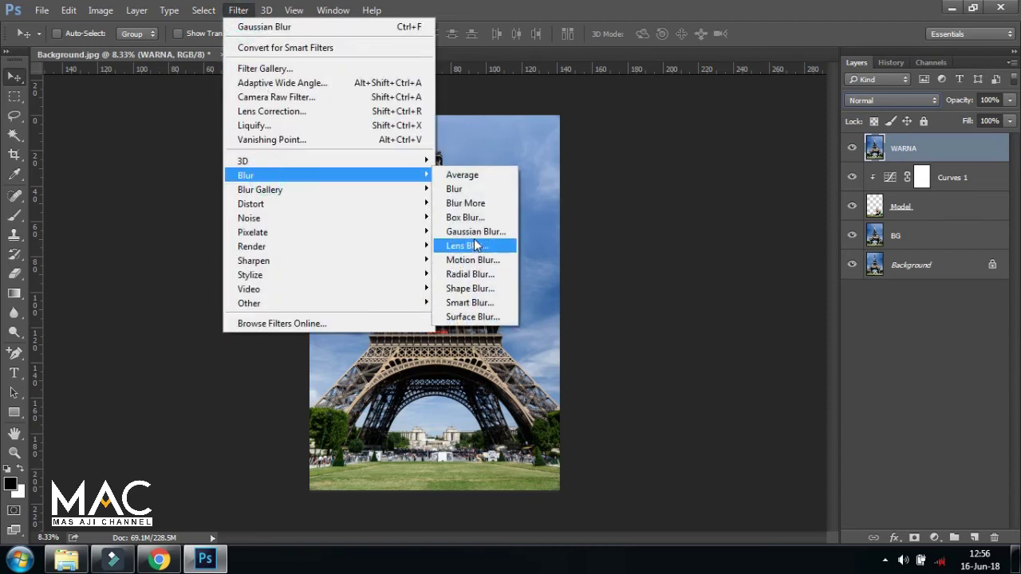
click(475, 232)
drag(682, 363, 739, 363)
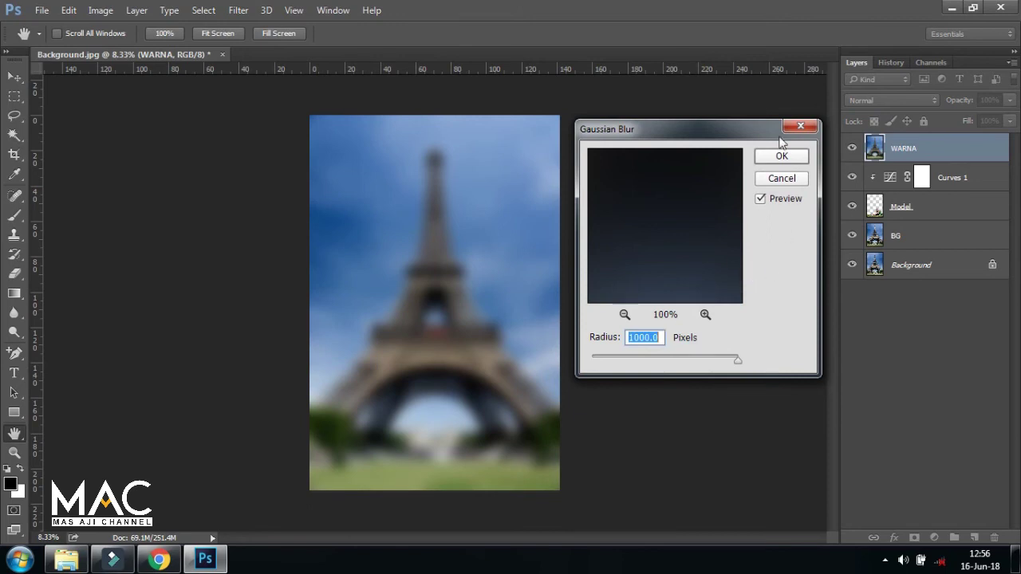
click(793, 157)
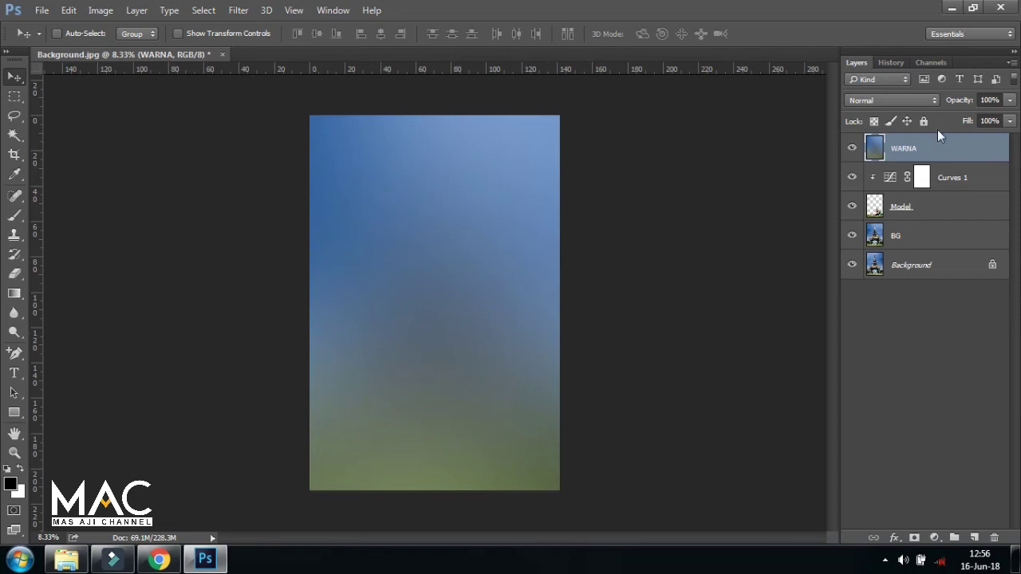
Set WARNA to Color blending, clip it to the model, and lower its opacity.
click(903, 99)
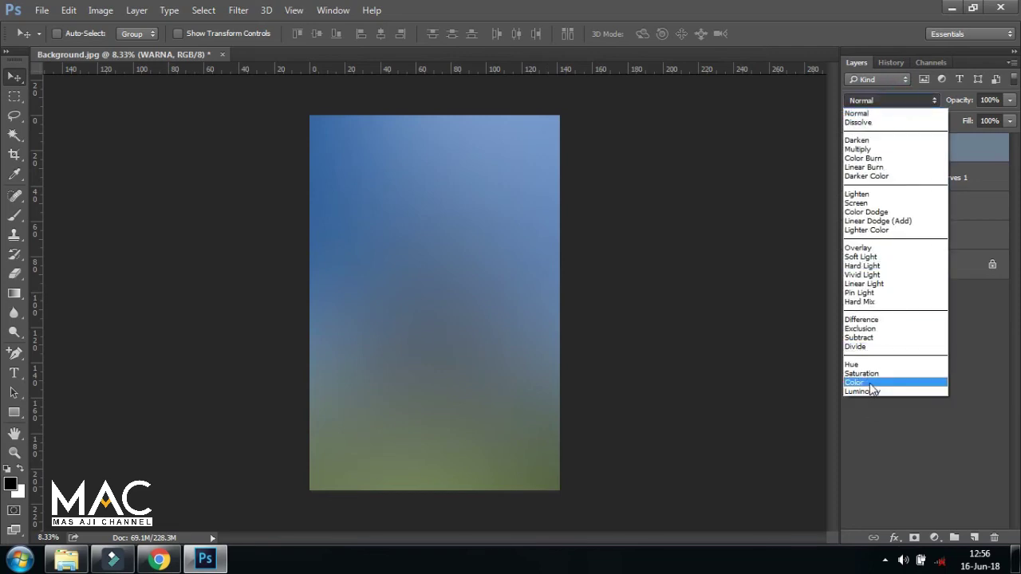
click(873, 383)
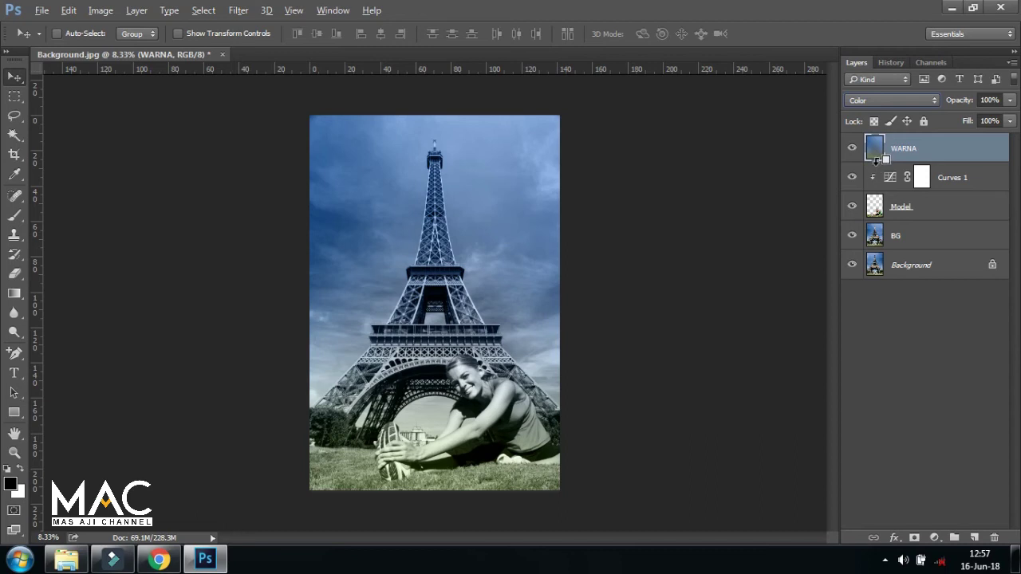
alt+click(877, 158)
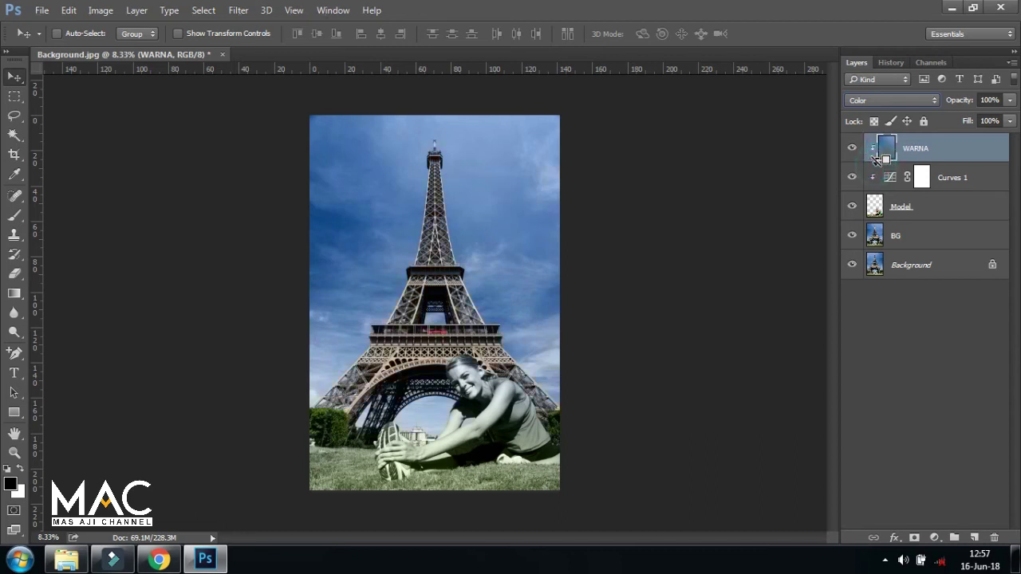
click(1010, 100)
drag(1007, 115, 965, 118)
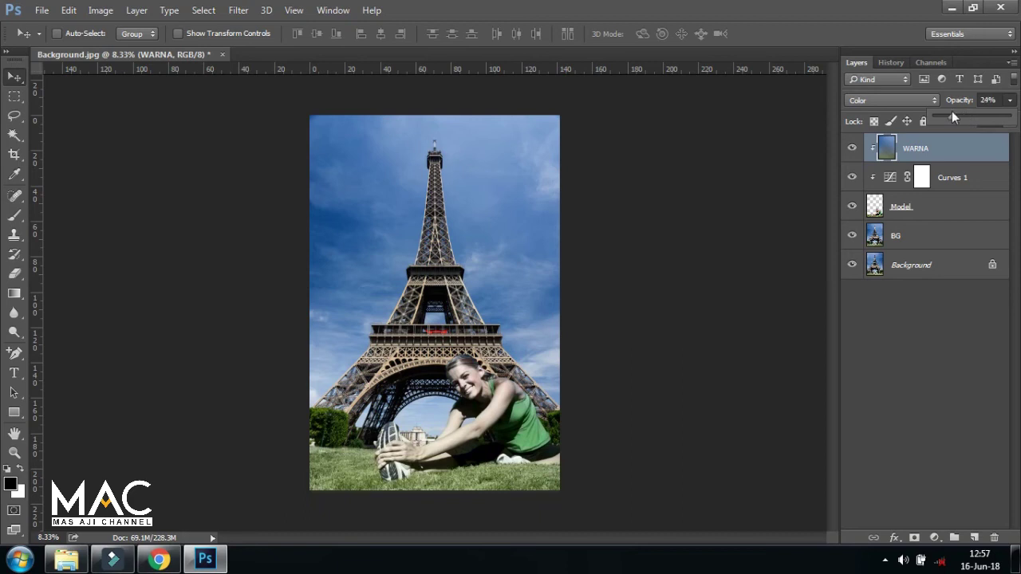
Zoom in and fine-tune WARNA's opacity down to 10%.
key(ctrl+plus)
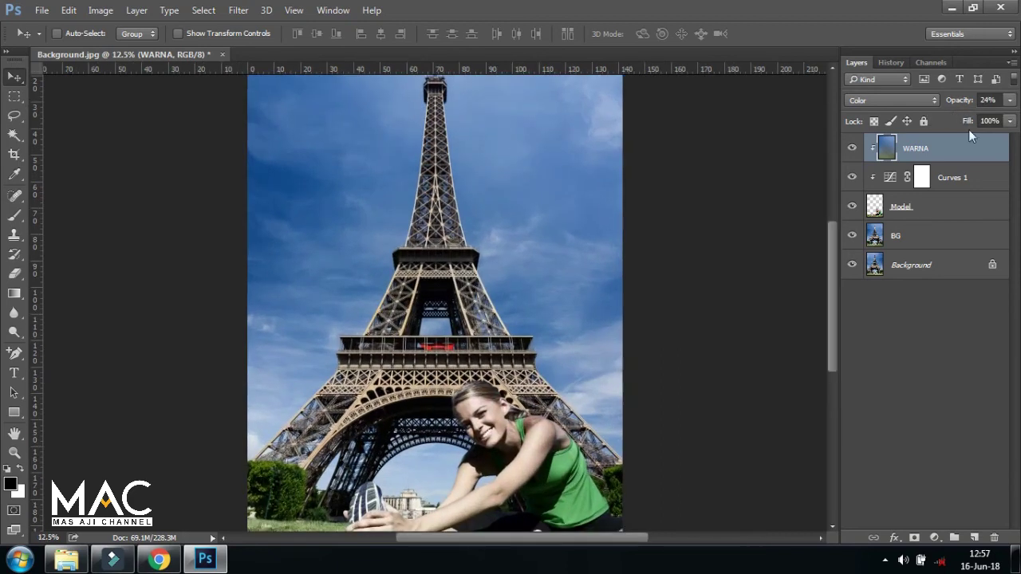
drag(832, 258, 833, 296)
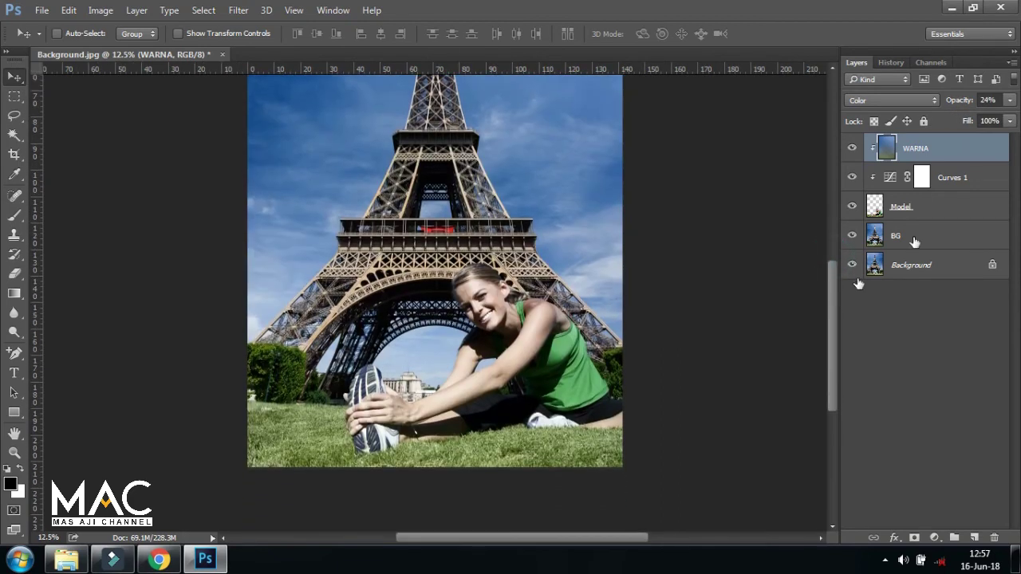
click(1010, 99)
drag(957, 117, 945, 117)
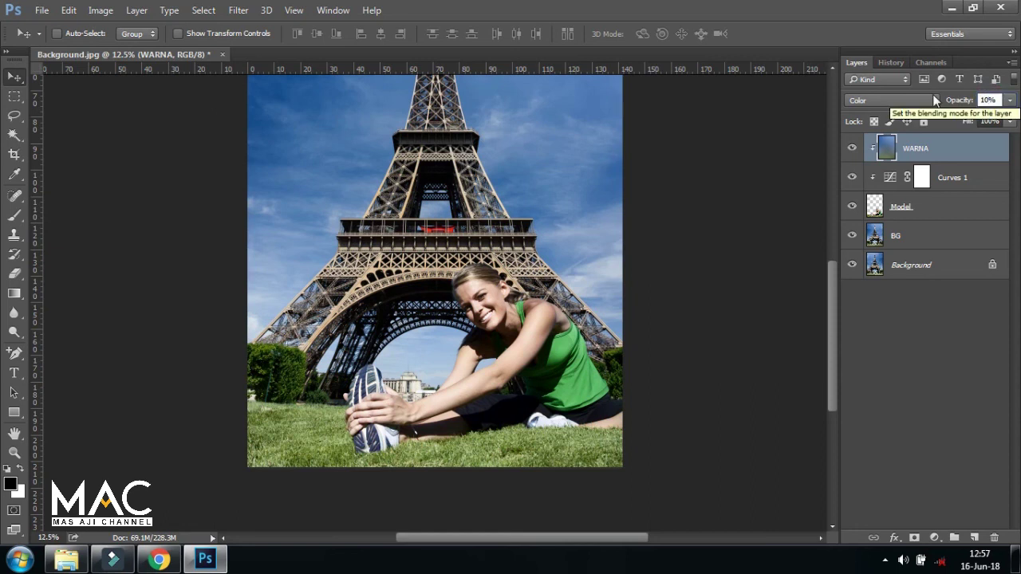
key(ctrl+minus)
key(ctrl+minus)
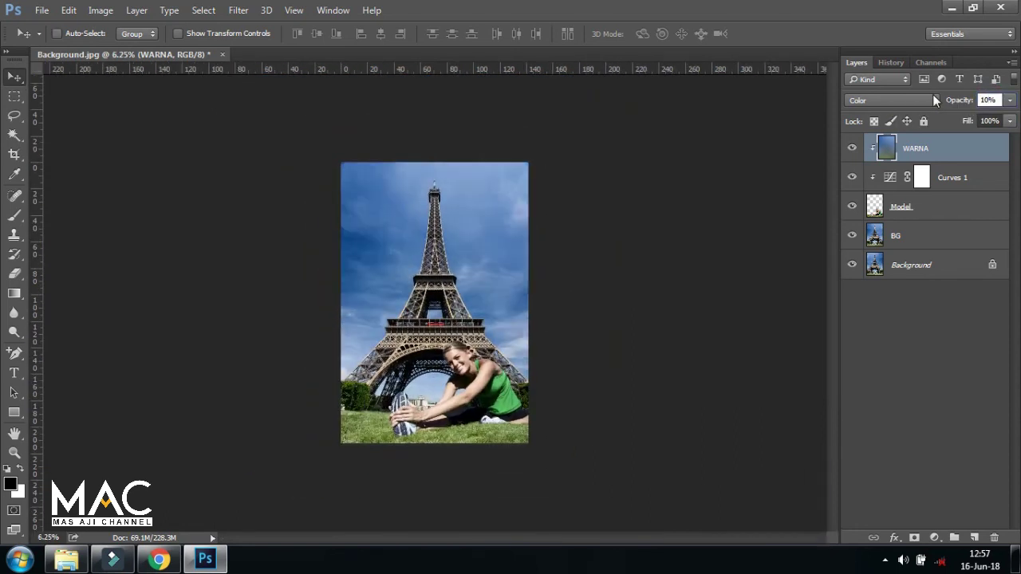
key(ctrl+plus)
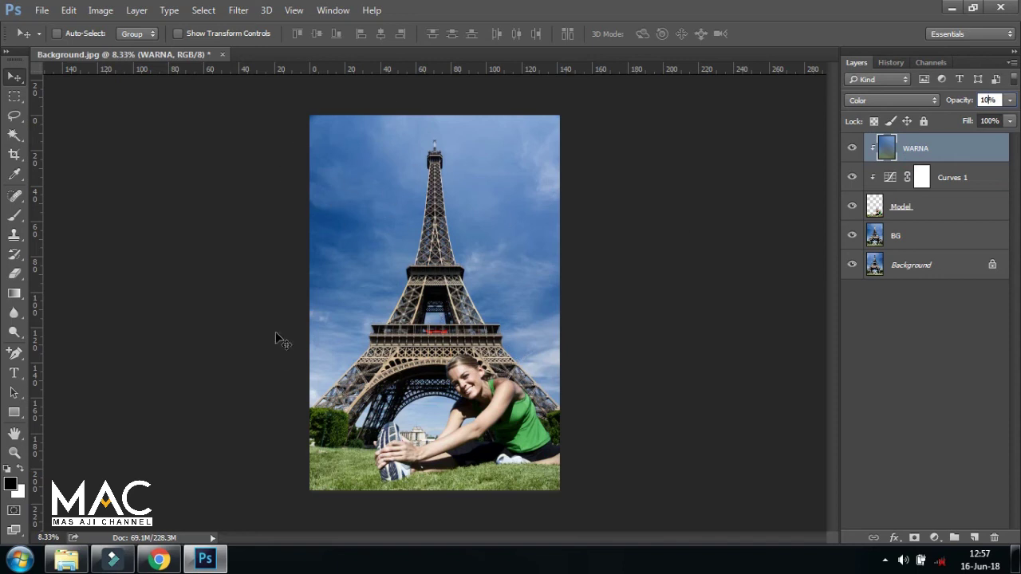
Add a Color Lookup adjustment layer using the Crisp_Warm look instead of Bleach Bypass.
click(935, 538)
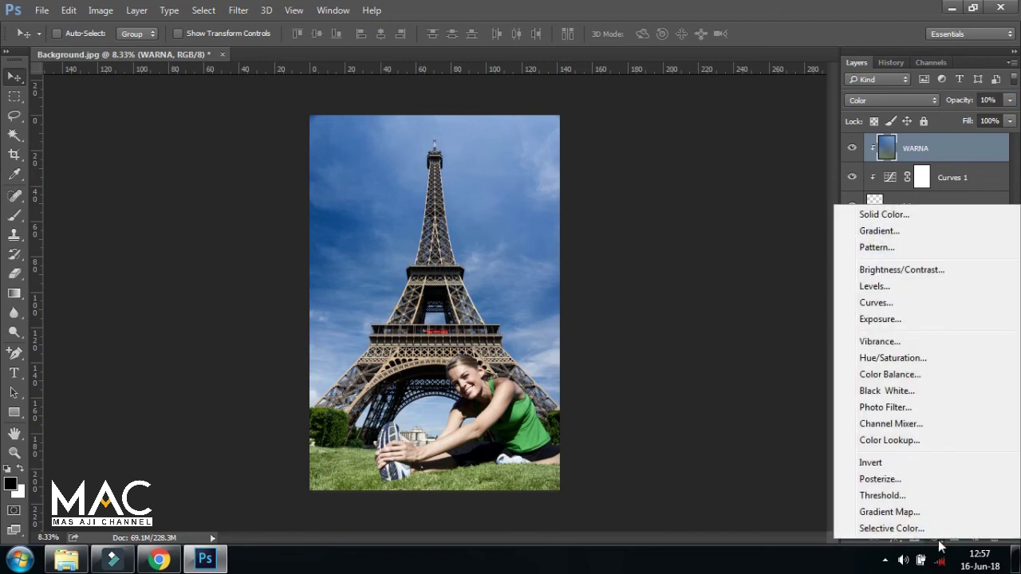
click(922, 443)
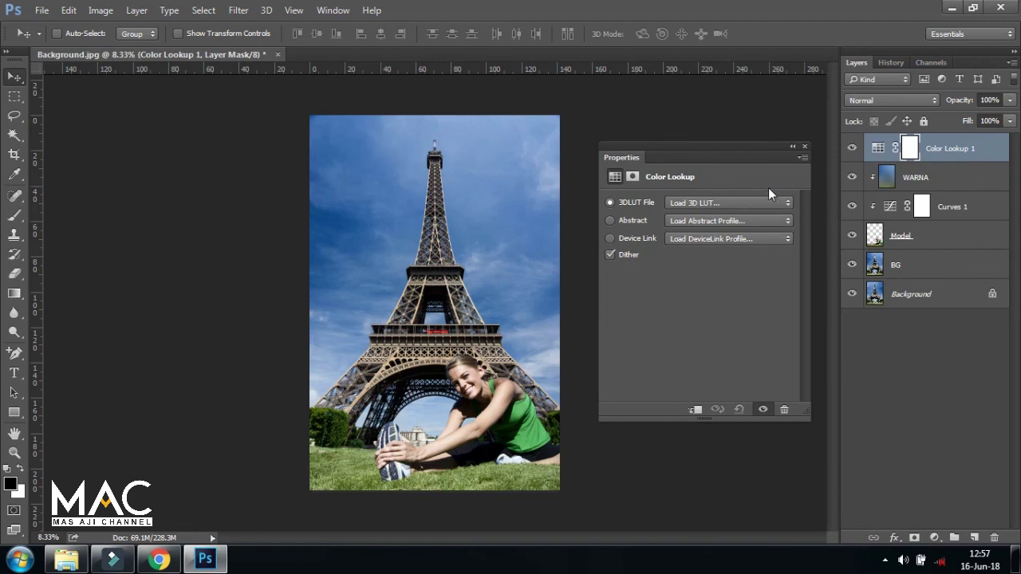
click(722, 202)
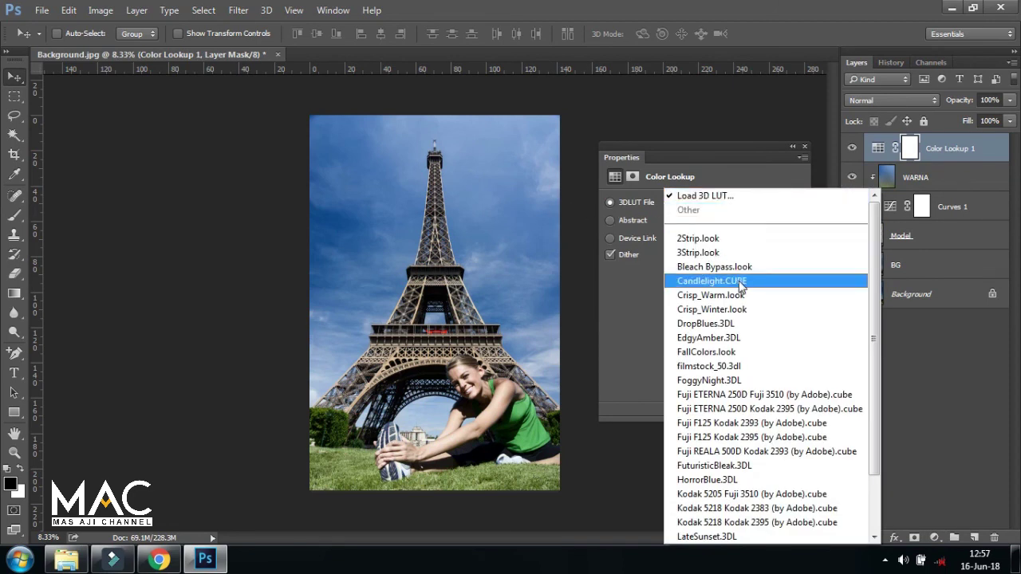
click(747, 268)
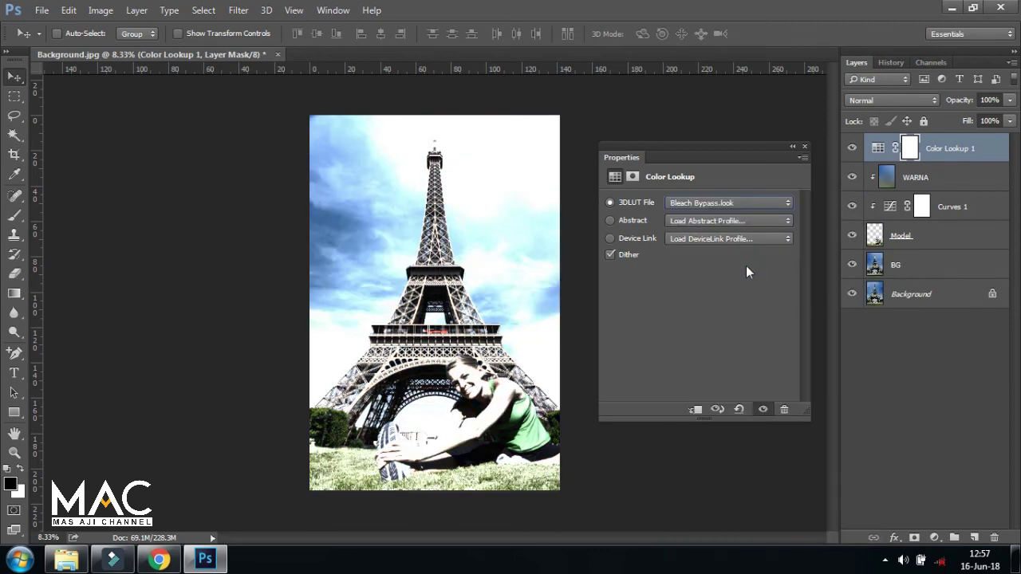
click(745, 206)
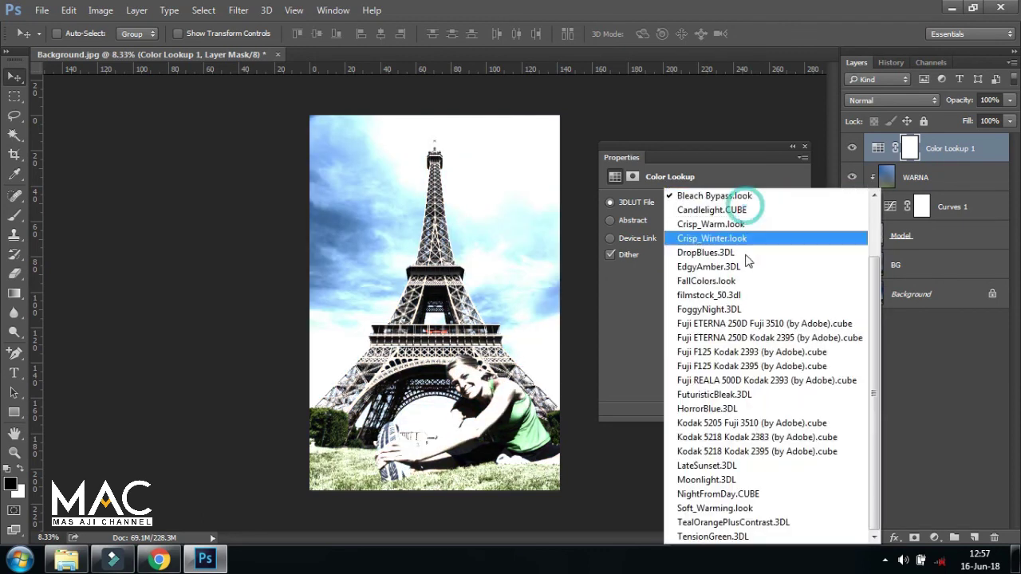
click(710, 227)
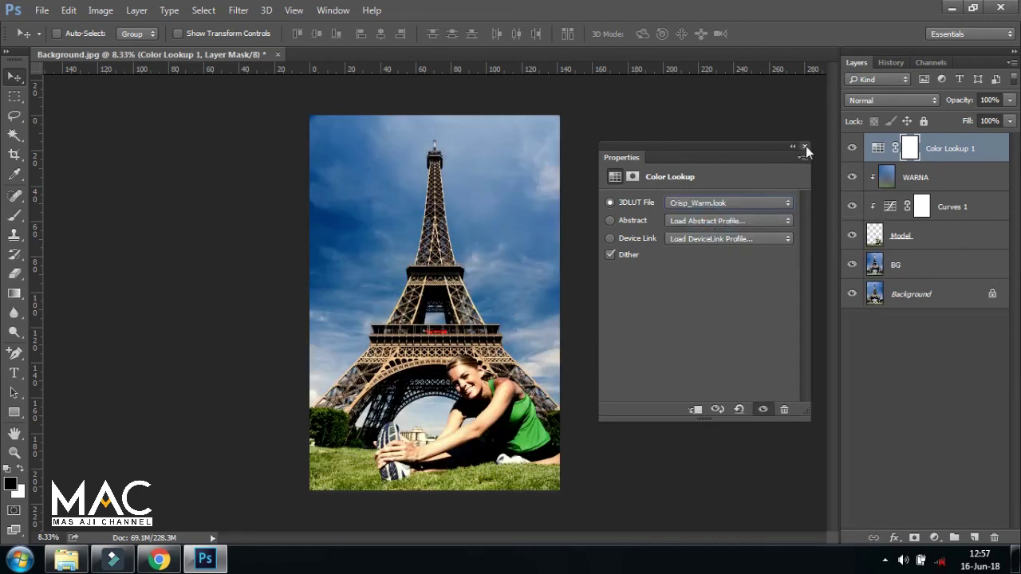
click(805, 147)
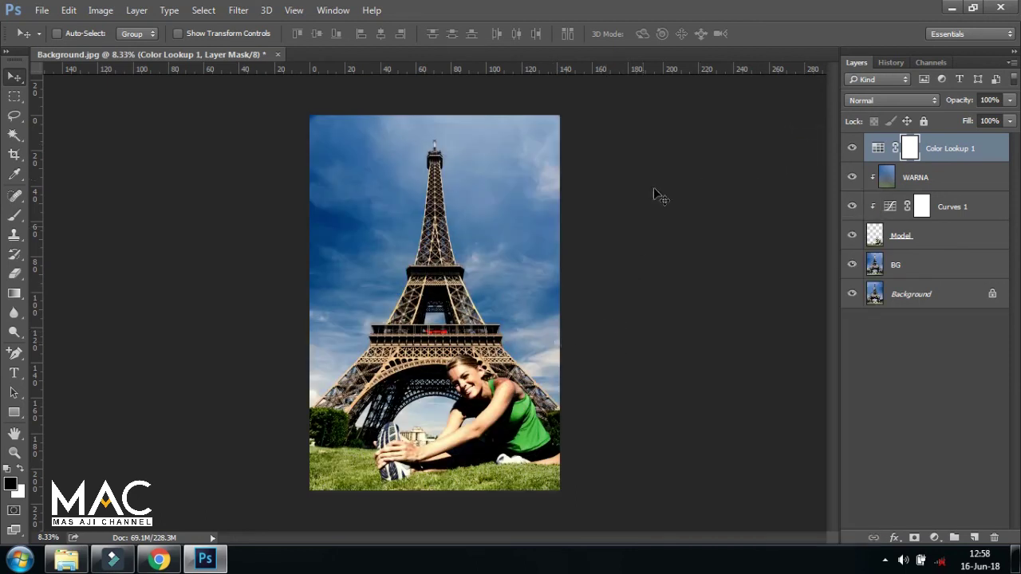
Inspect the graded composite up close, then open the Final image to compare.
key(ctrl+plus)
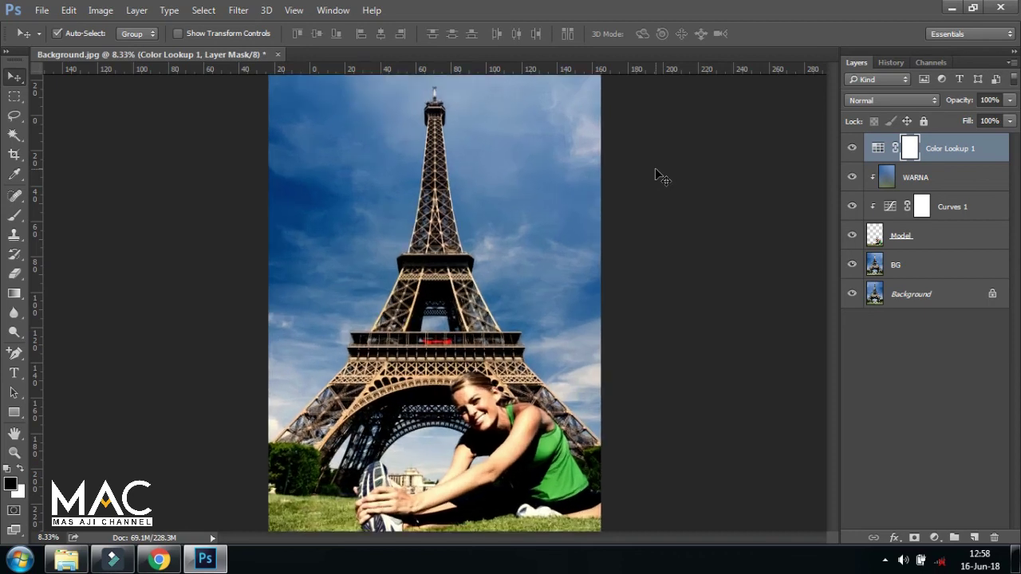
drag(518, 343, 536, 199)
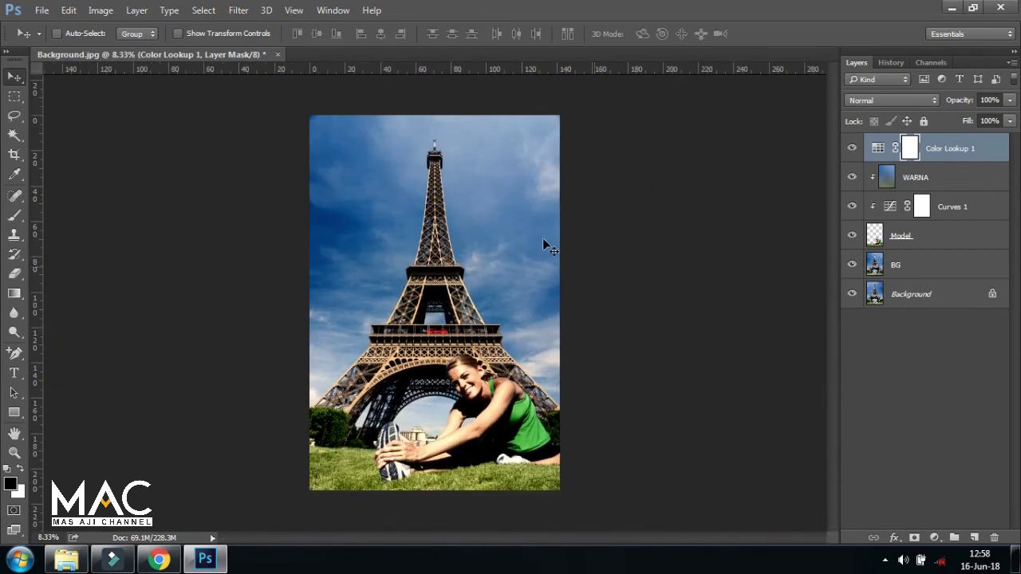
click(66, 560)
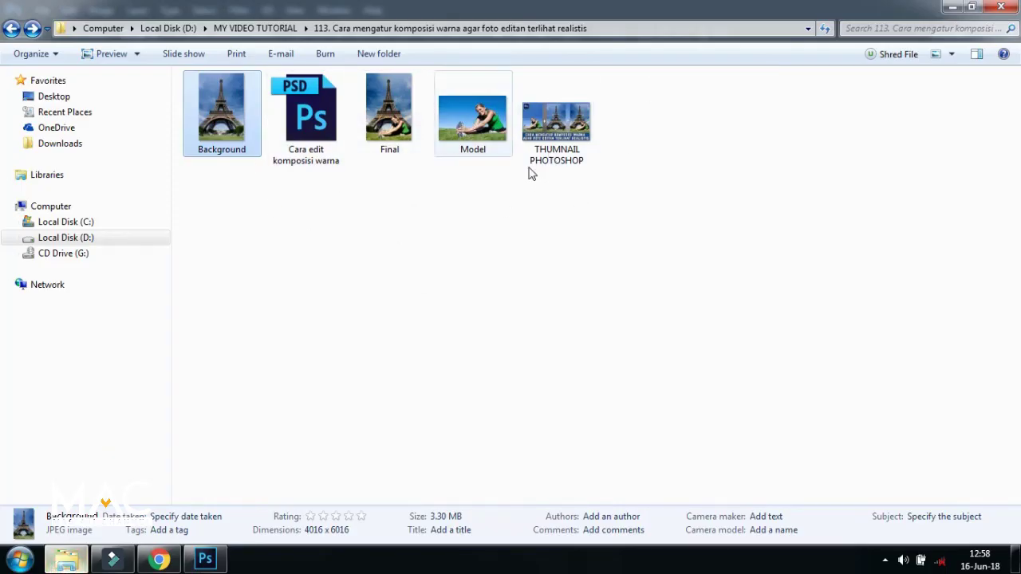
click(402, 114)
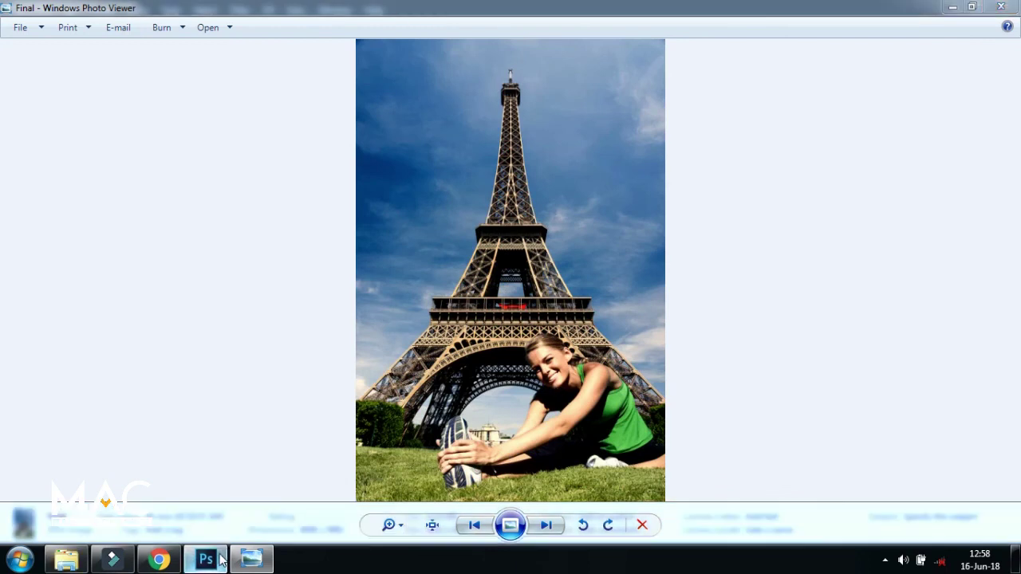
click(222, 561)
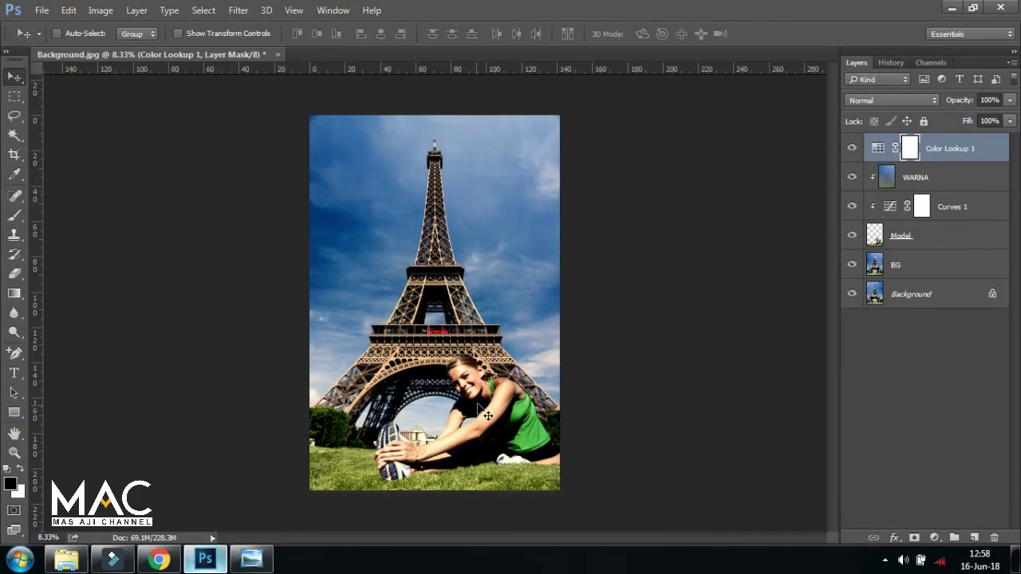
key(ctrl+plus)
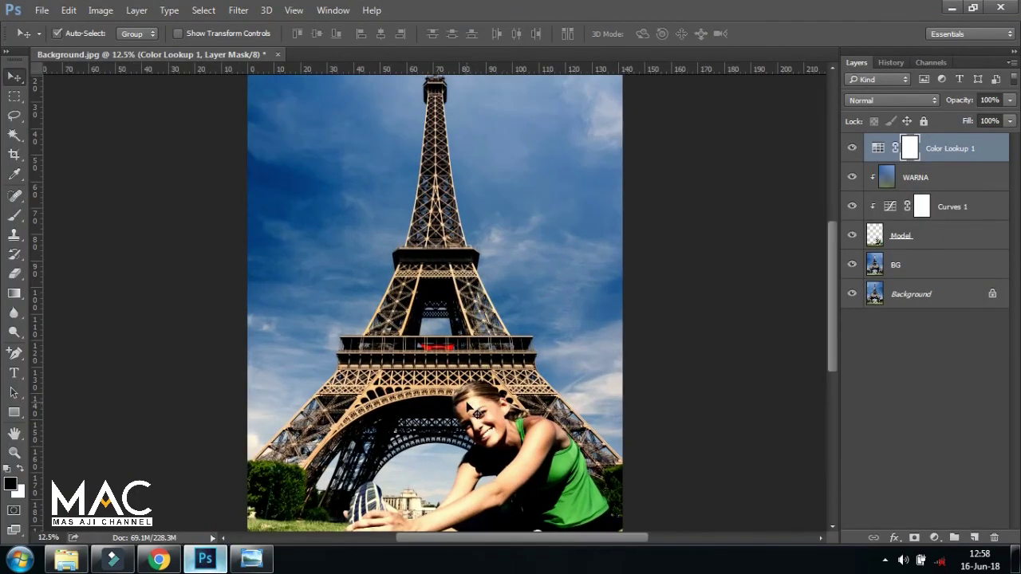
key(ctrl+minus)
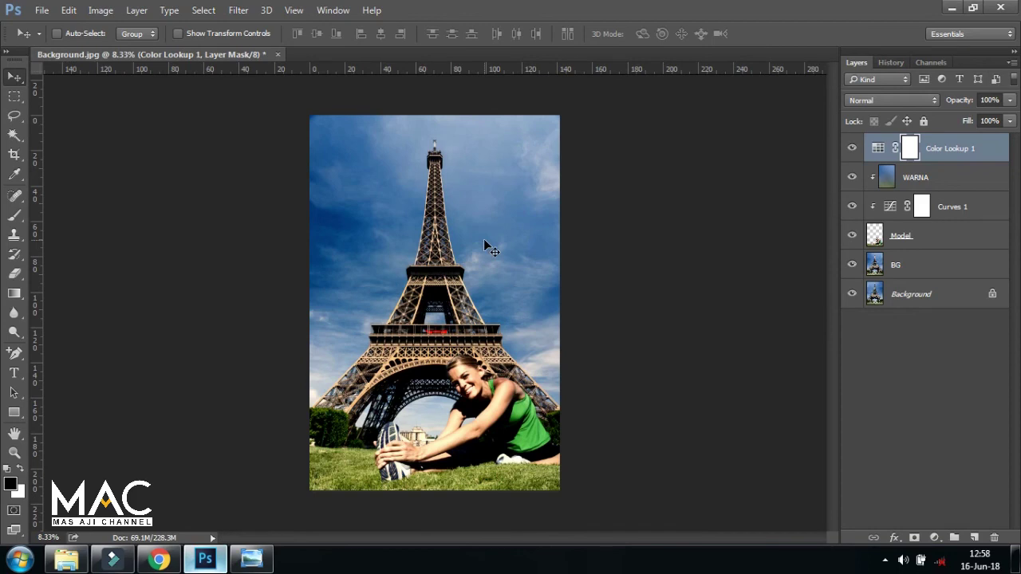